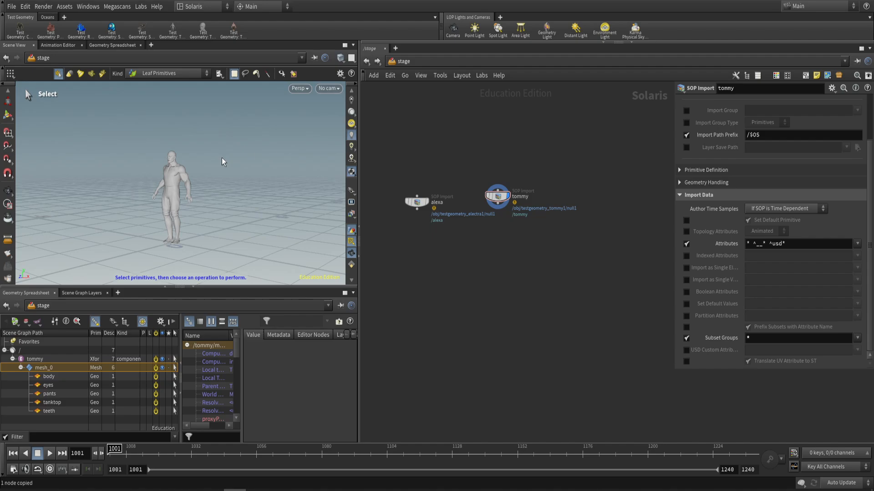
- Move the tommy node farther away from the alexa node to make room between them
left_click_drag(177, 172, 224, 175, "alt")
scroll(488, 217, "up", 2)
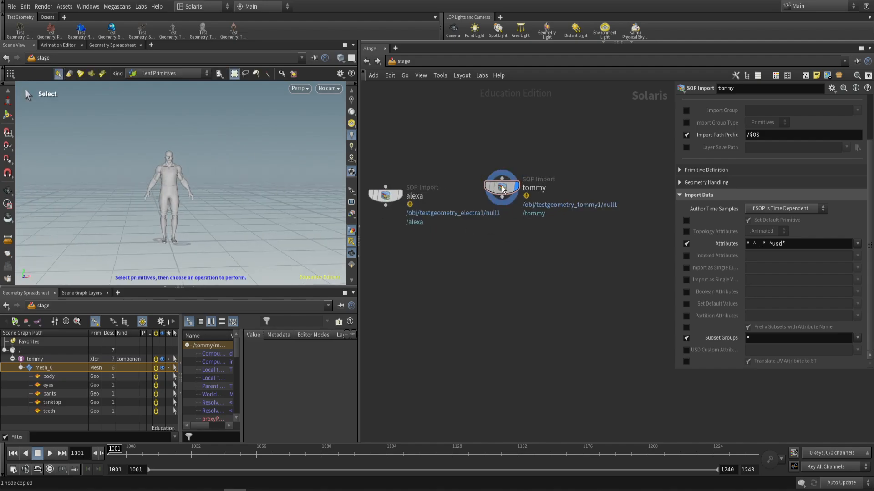
left_click_drag(502, 186, 575, 194)
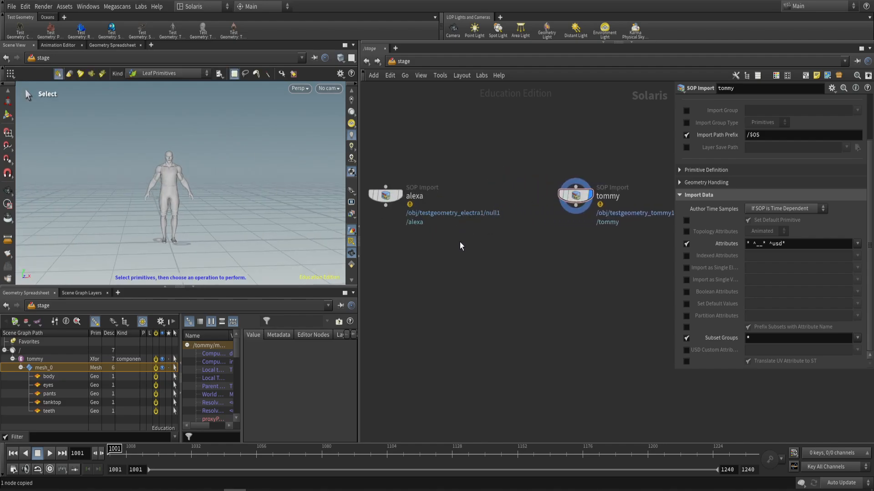
- Look through the obj and out networks, and return to the stage network
left_click(404, 61)
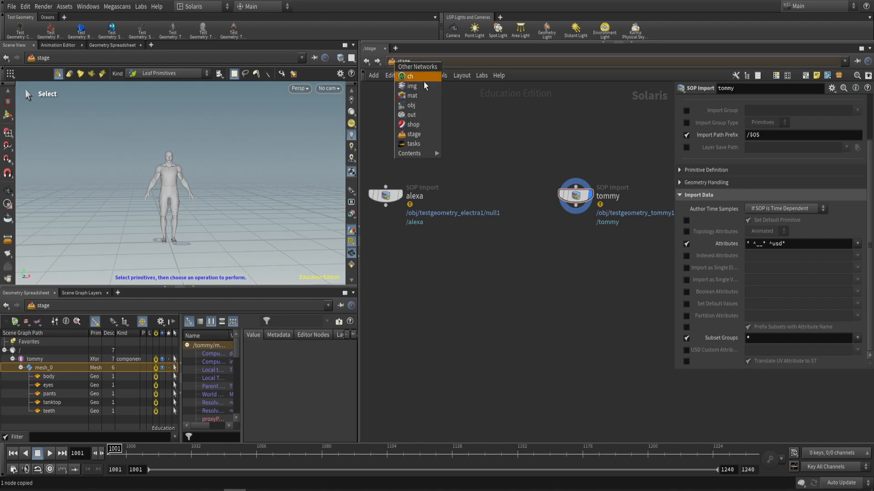
left_click(418, 106)
left_click(536, 192)
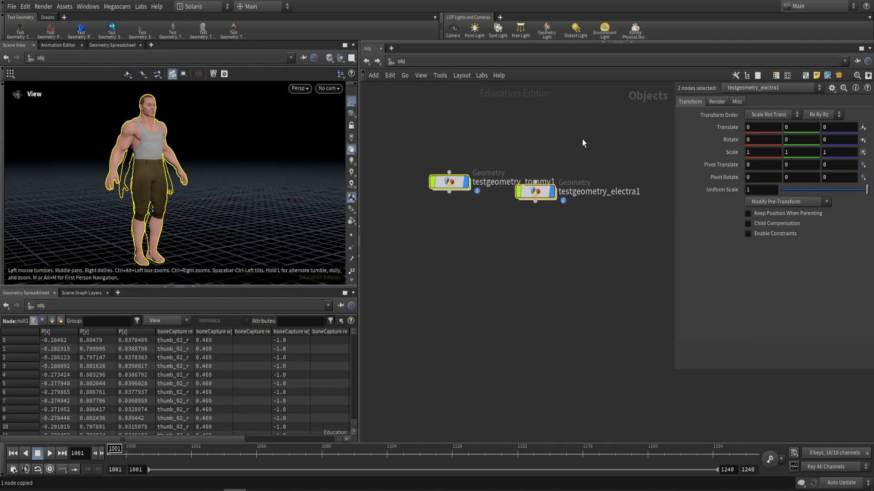
left_click(419, 60)
left_click(447, 113)
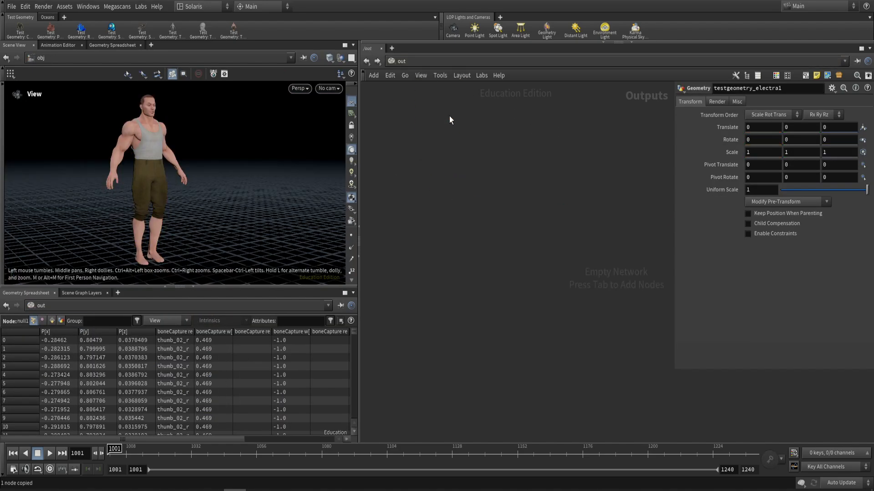
left_click(410, 62)
left_click(434, 132)
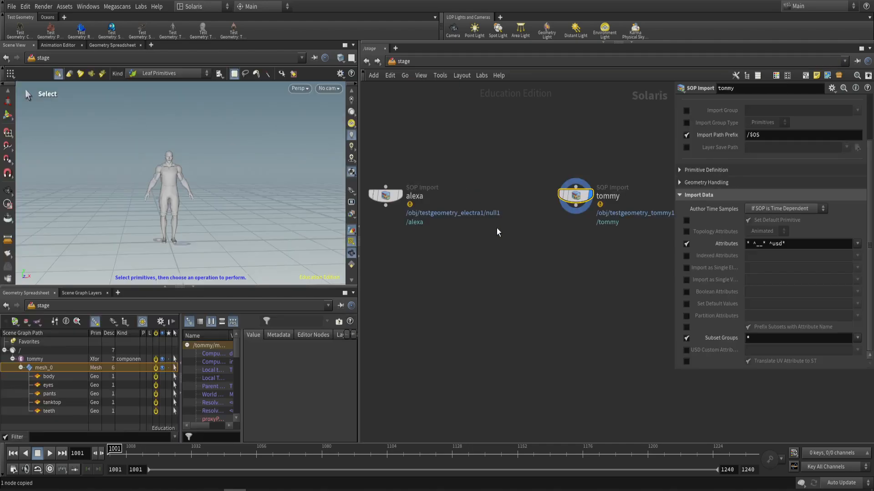
- Add a Scene Import (Materials) node between the alexa and tommy nodes
key("Tab")
type("sce")
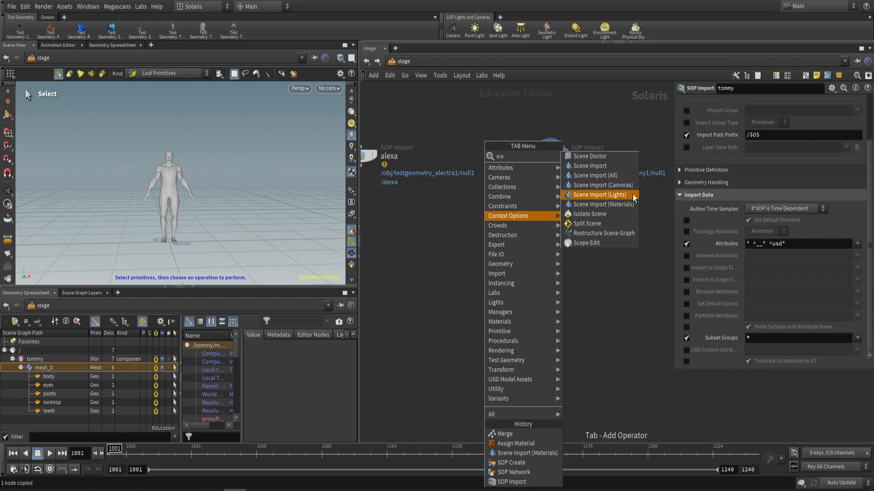
left_click(629, 206)
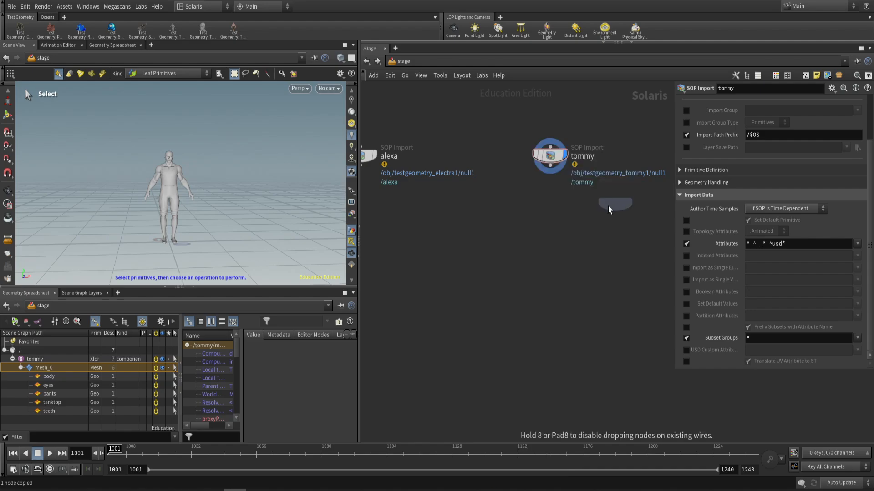
left_click(460, 158)
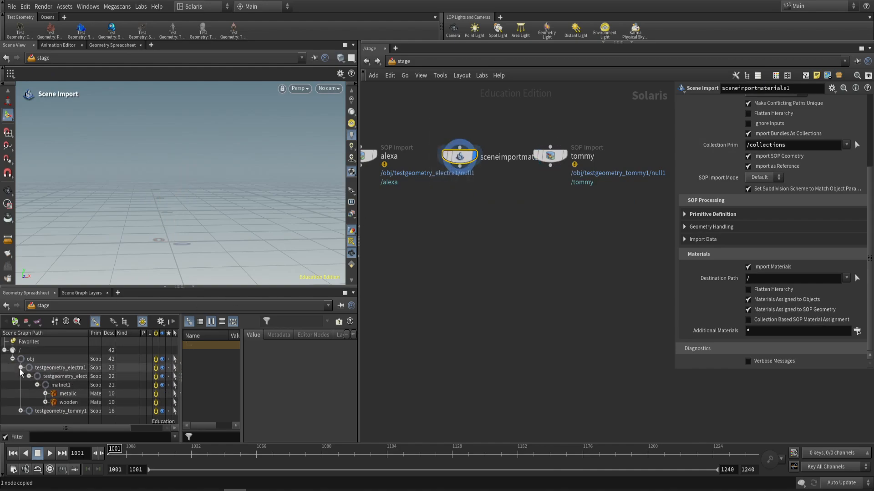
- Examine the imported material hierarchy under obj in the scene graph, including the testgeometry_electra1 and testgeometry_tommy1 matnet branches
left_click(13, 359)
left_click(13, 359)
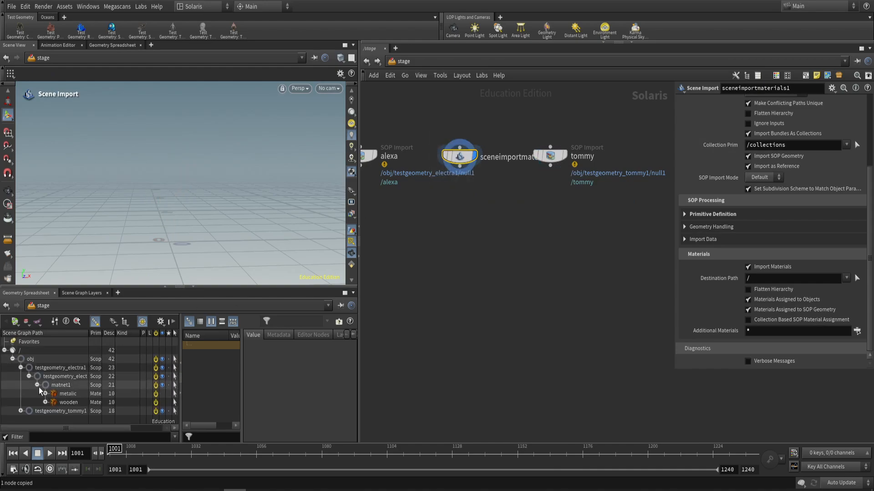
left_click(20, 410)
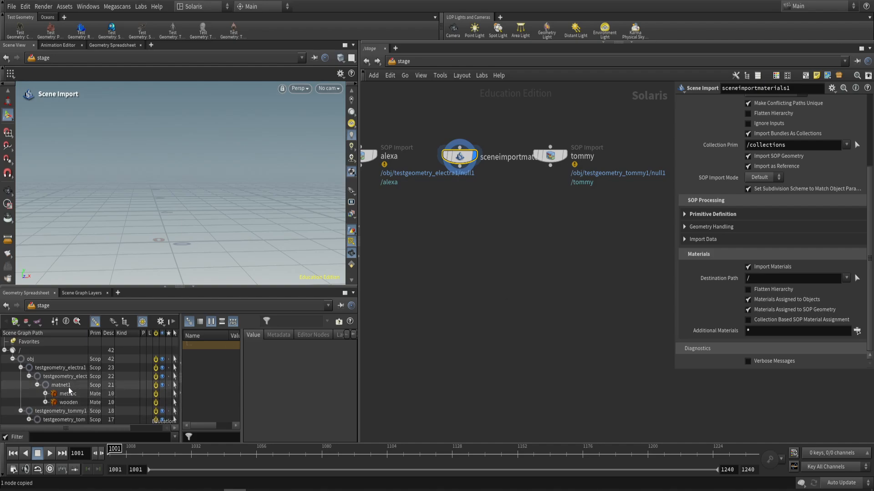
left_click(29, 420)
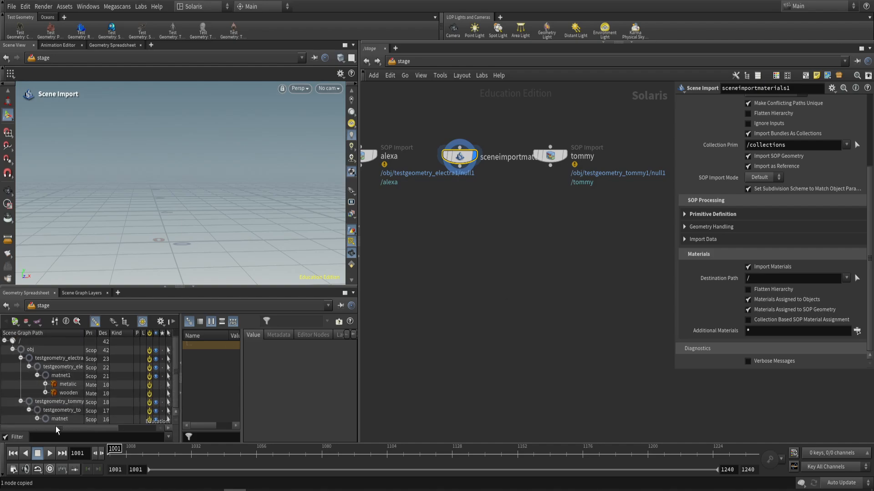
left_click(34, 418)
left_click(37, 419)
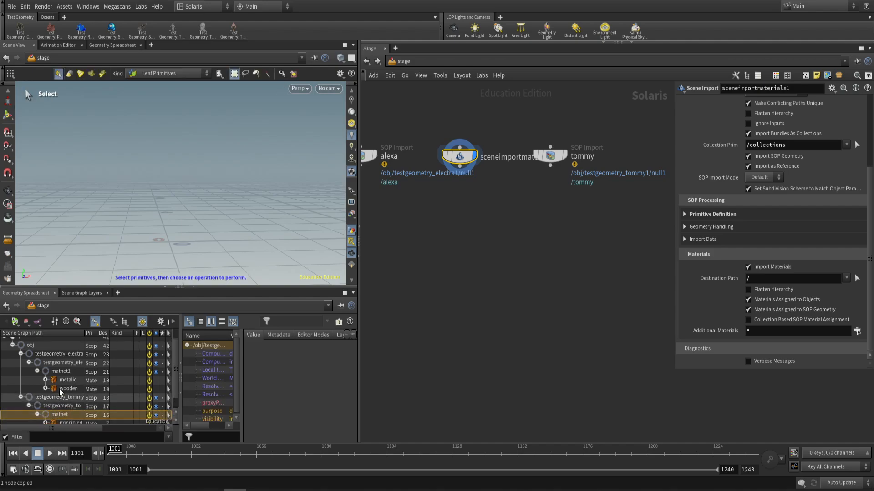
left_click_drag(84, 335, 118, 335)
scroll(71, 399, "up", 1)
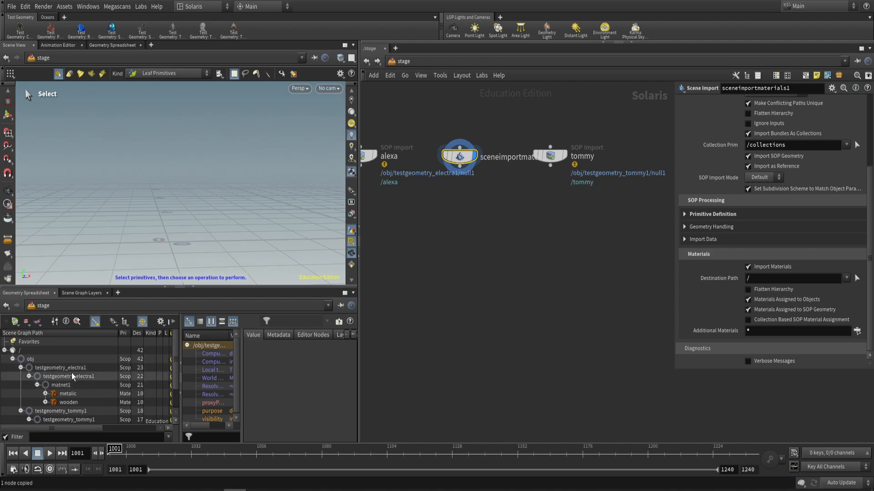
- Enable Flatten Hierarchy for the imported materials and place the Scene Import node slightly above and between alexa and tommy
left_click(747, 290)
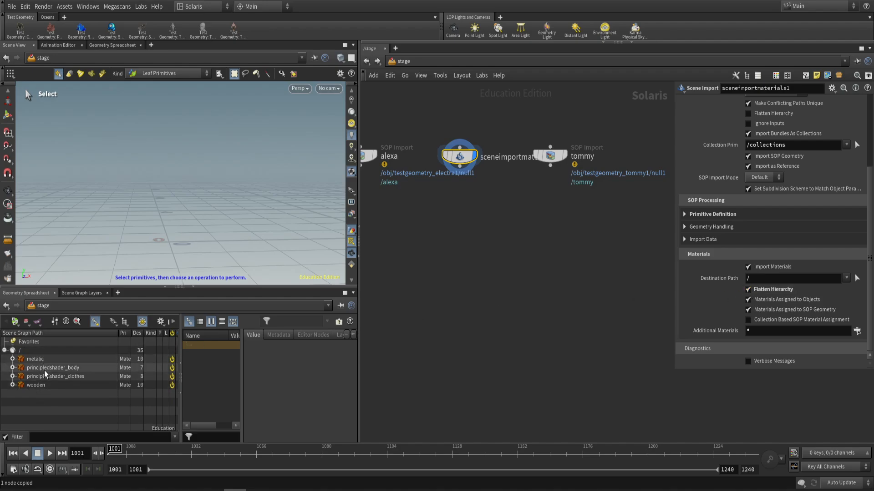
scroll(478, 249, "down", 2)
middle_click_drag(479, 248, 501, 251)
left_click_drag(457, 238, 513, 145)
left_click_drag(486, 186, 487, 167)
- Rename the Scene Import node as materia
double_click(519, 167)
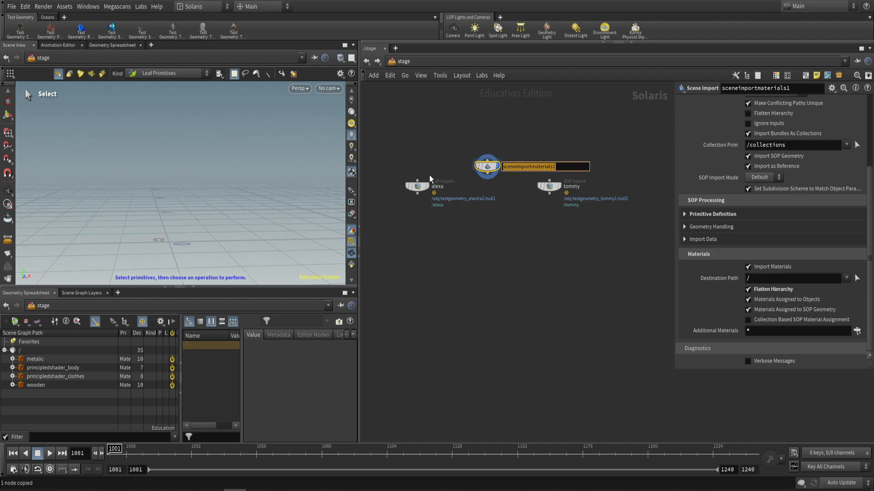
left_click(473, 193)
double_click(540, 164)
type("materia_")
key("BackSpace")
key("Return")
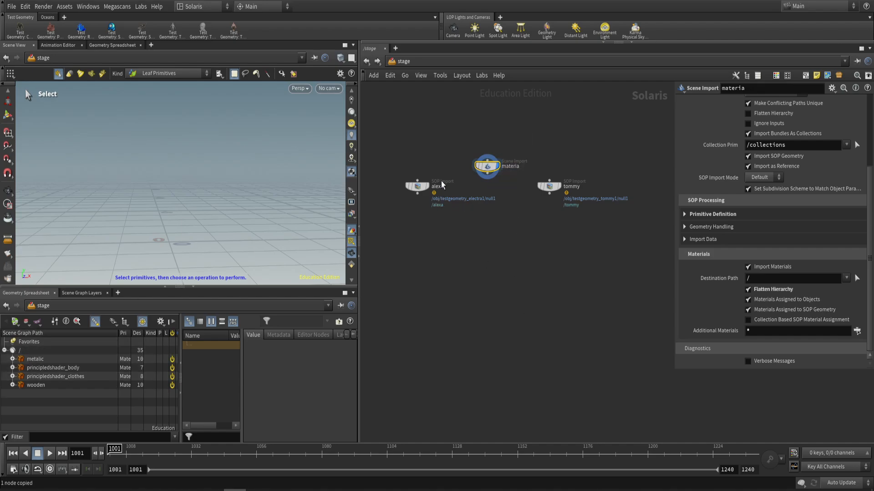
- Display the alexa SOP Import node, shift it up slightly, and collapse its scene graph branch
left_click(419, 186)
left_click(425, 186)
left_click_drag(417, 186, 416, 172)
left_click_drag(436, 146, 393, 195)
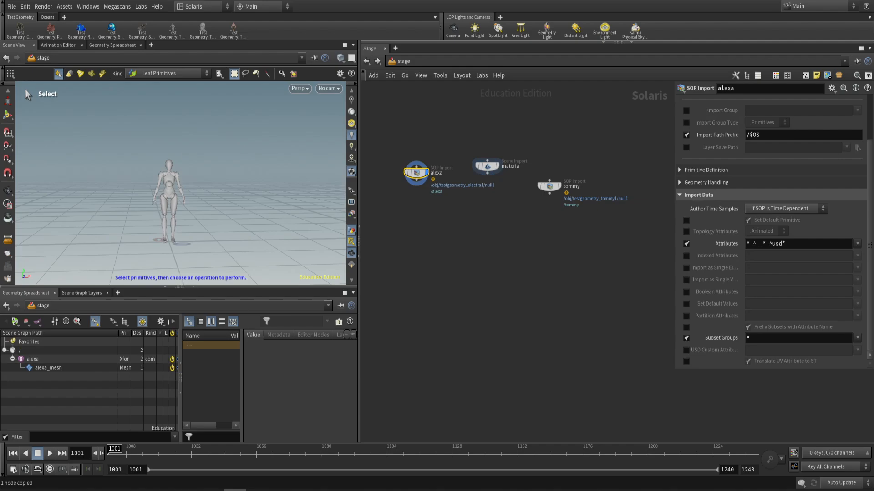
left_click(13, 359)
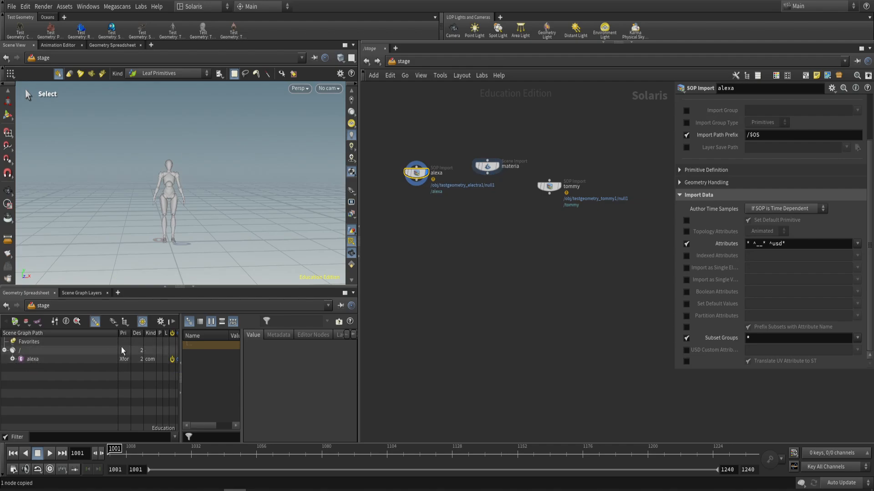
key("Tab")
type("mer")
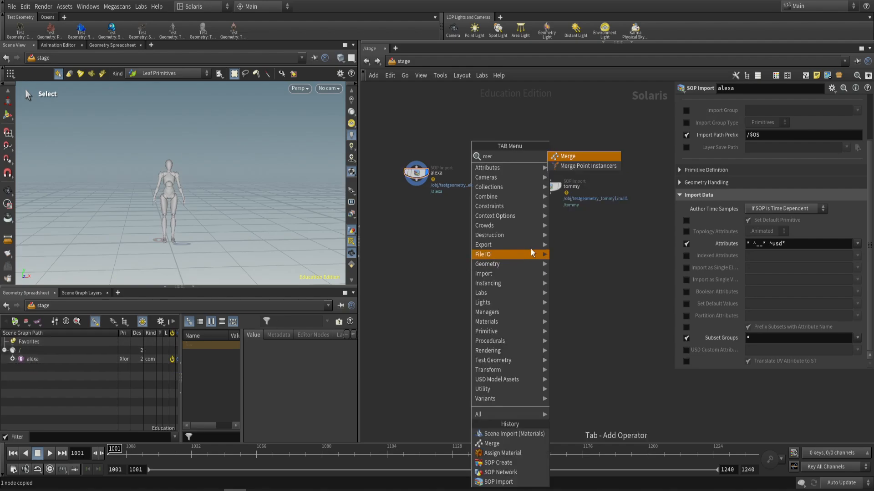
left_click(564, 167)
left_click(432, 251)
left_click_drag(417, 180, 433, 245)
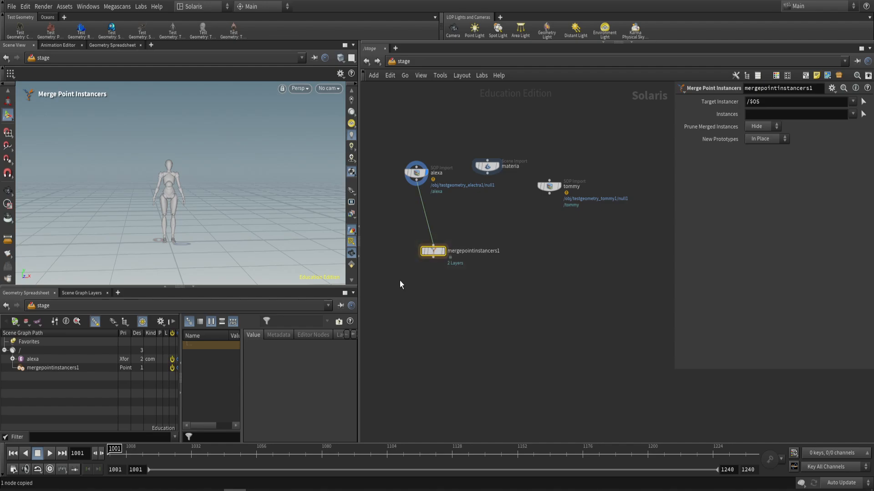
key("Delete")
- Add a Merge node below the imports and connect alexa as its first input
key("Tab")
type("mwe")
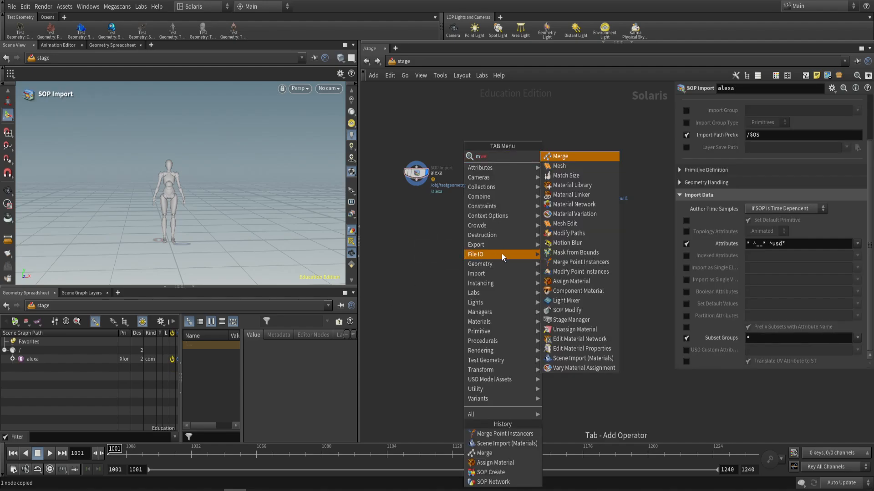
left_click(559, 159)
left_click(449, 225)
scroll(423, 192, "up", 4)
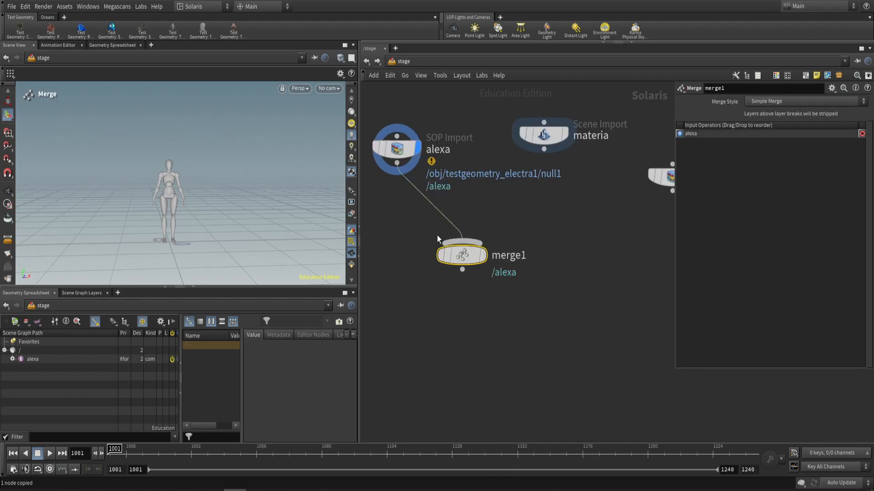
left_click_drag(360, 96, 435, 186)
- Connect the materia node to the Merge node's input and display the merged result
left_click(559, 142)
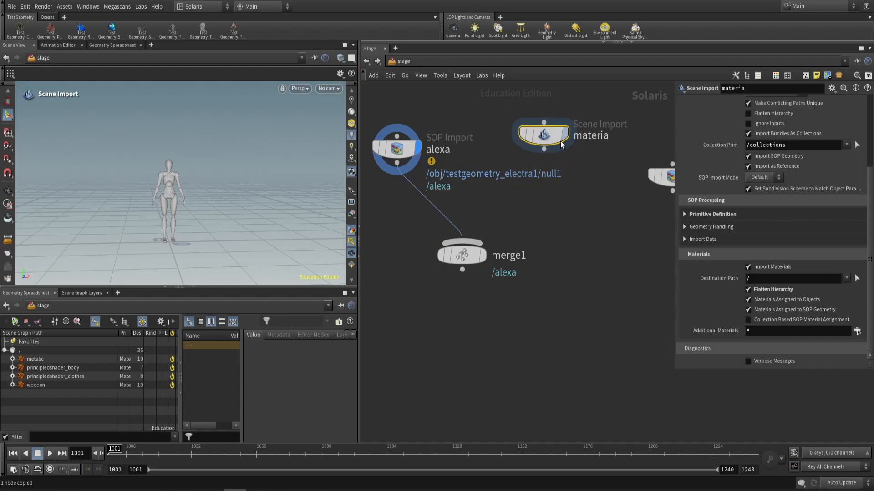
left_click_drag(559, 142, 475, 242)
left_click(483, 255)
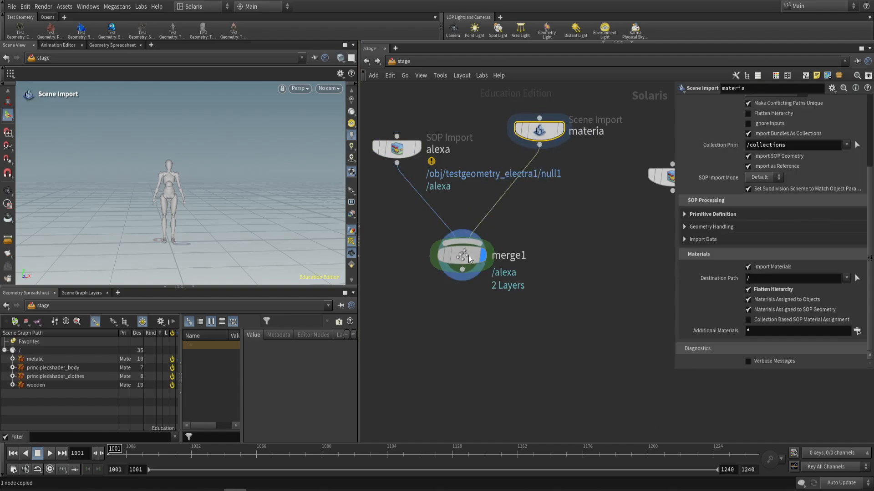
left_click(468, 255)
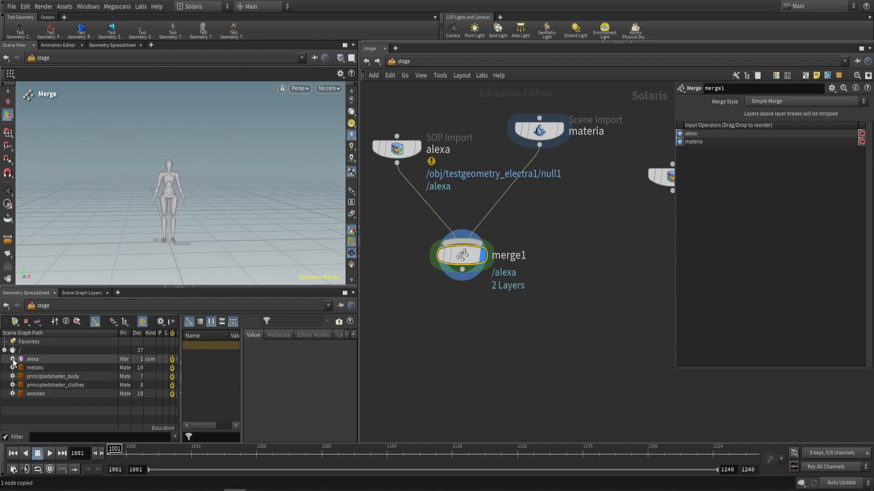
- Set the materia node's material Destination Path to /alexa/material/ and expand the alexa and material branches in the scene graph
scroll(536, 234, "down", 2)
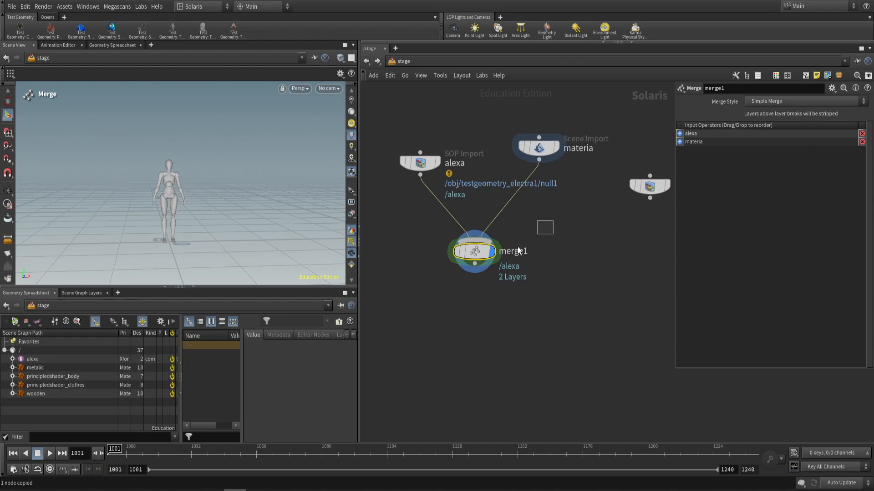
left_click_drag(529, 215, 499, 146)
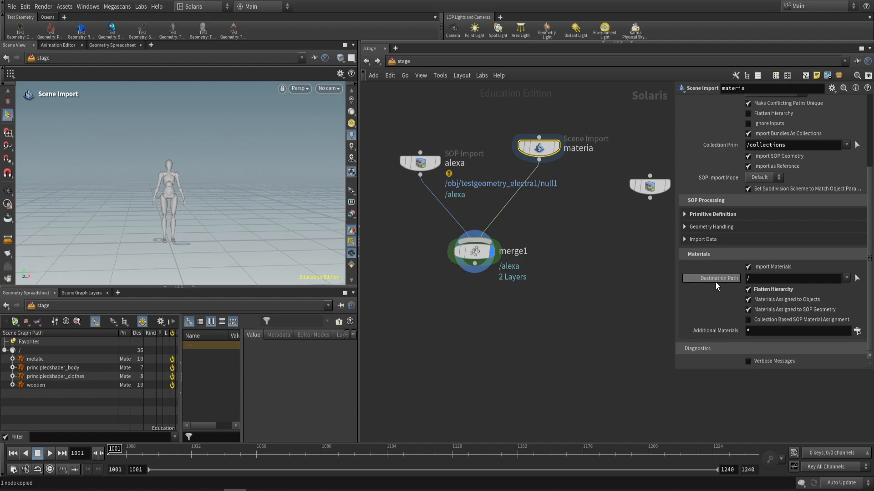
left_click_drag(532, 236, 489, 250)
left_click_drag(557, 214, 541, 151)
left_click(764, 278)
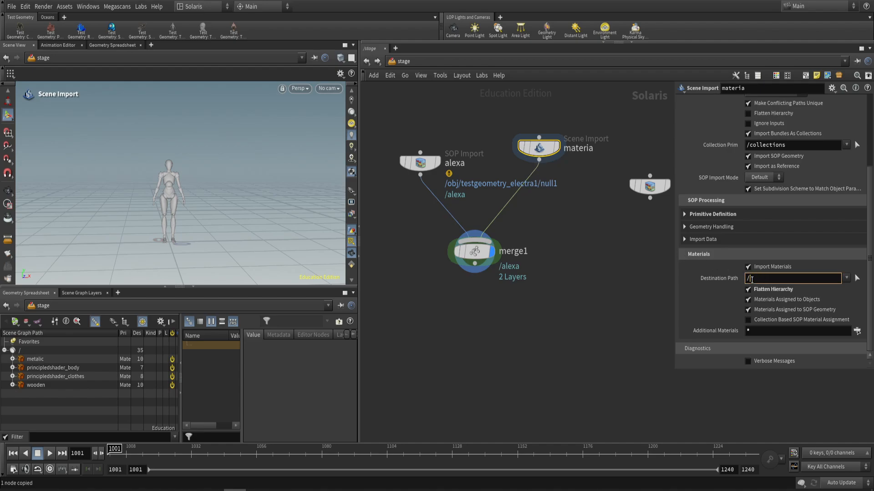
double_click(454, 163)
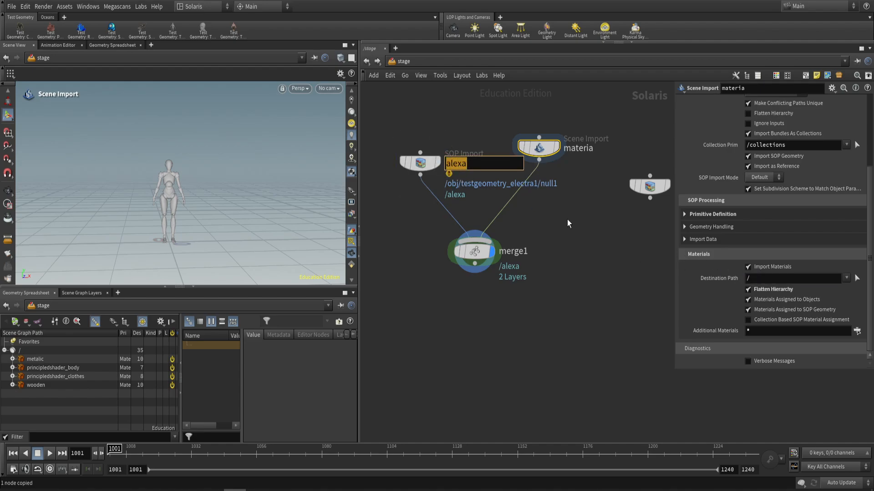
left_click(763, 279)
type("alexa")
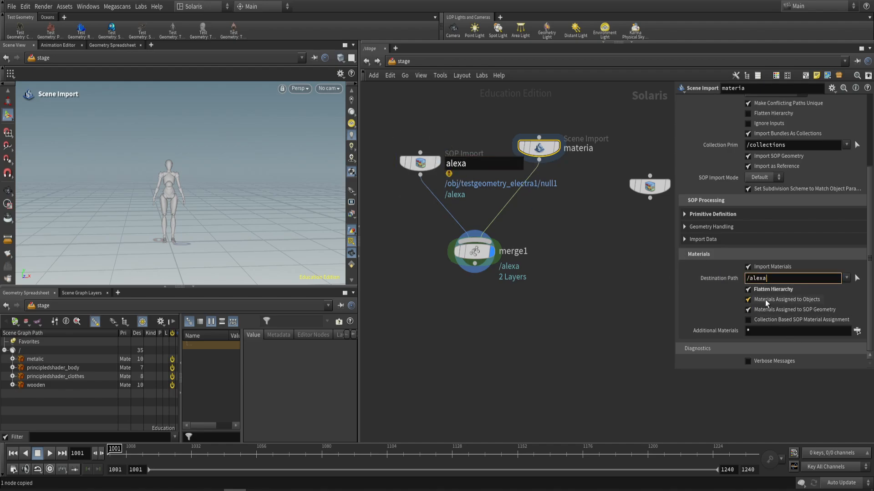
type("/mater")
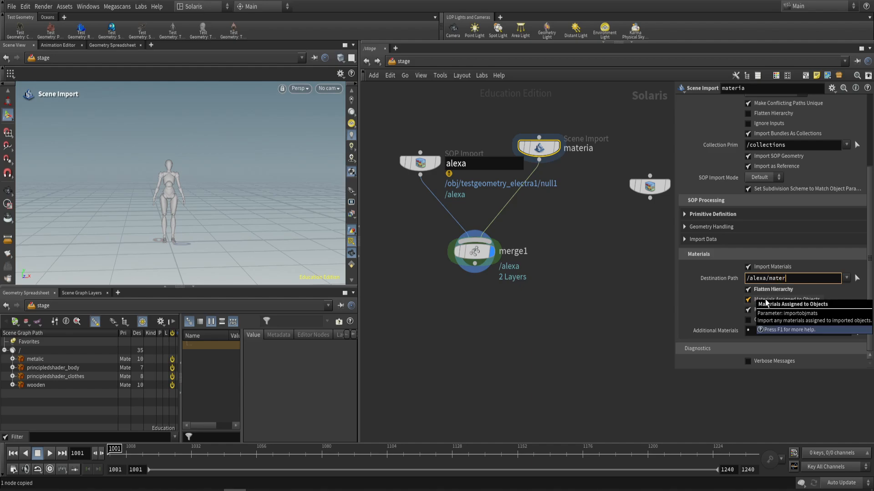
type("ial")
type("/")
key("Return")
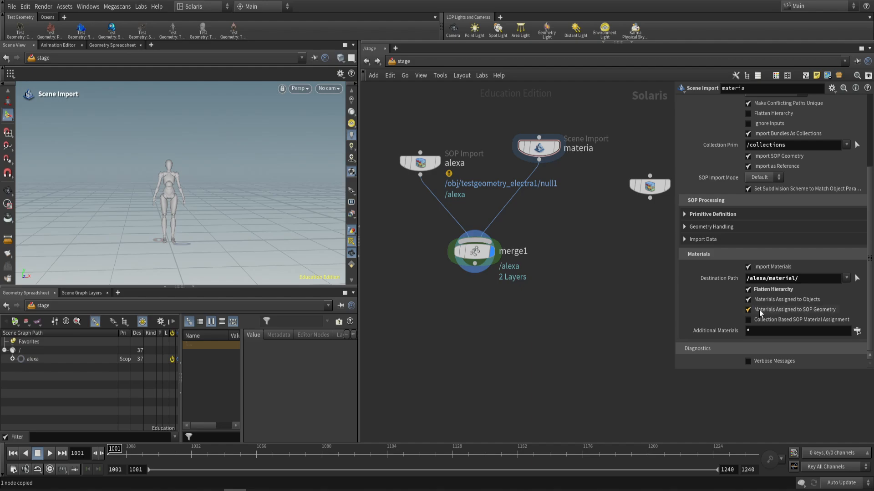
left_click(13, 359)
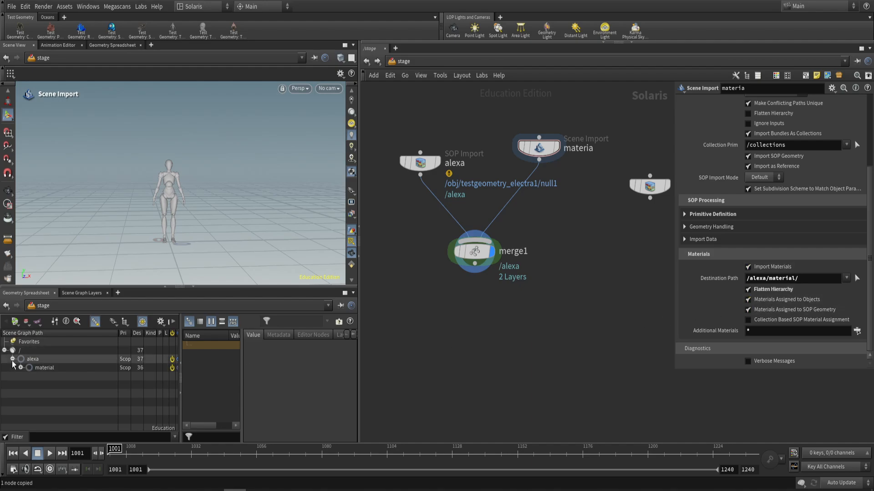
left_click(20, 368)
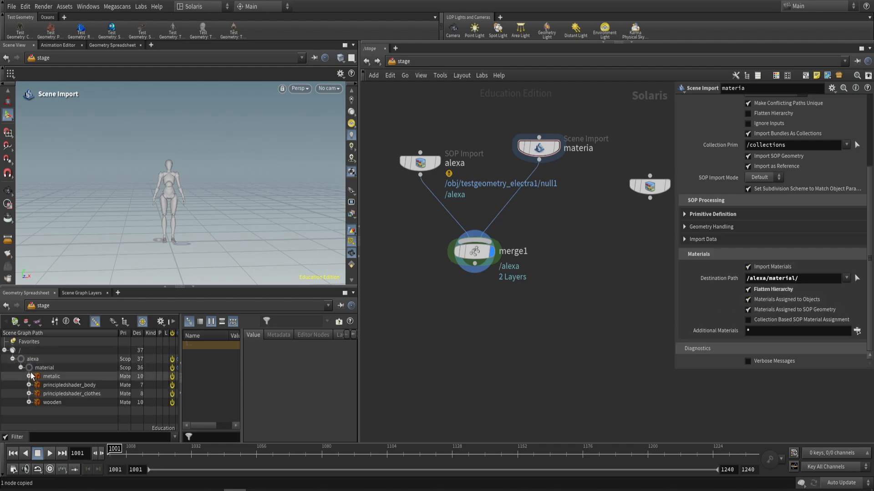
- Examine the alexa hierarchy in the scene graph, comparing the materia and merge1 nodes and checking the mesh and material branches
left_click(21, 368)
left_click(13, 359)
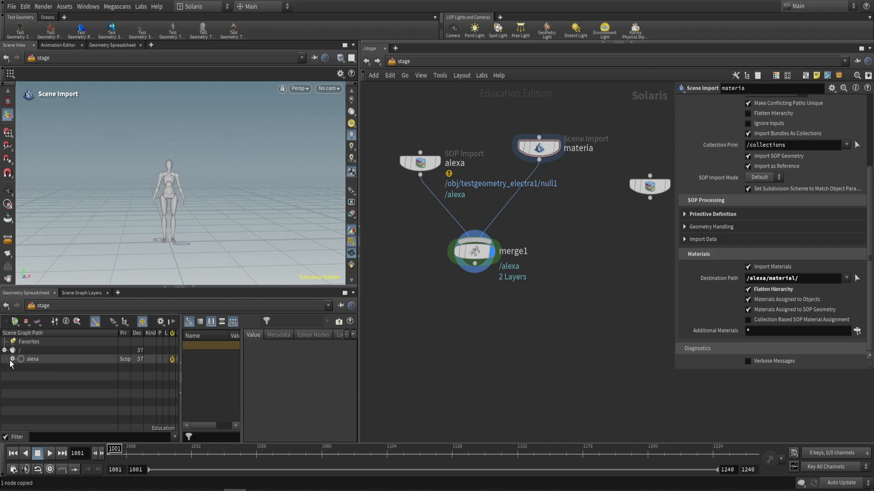
left_click_drag(414, 279, 567, 222)
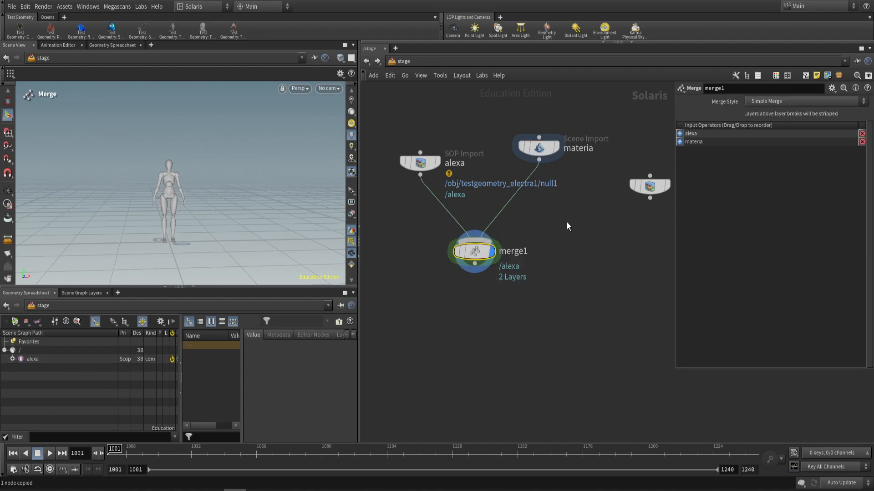
left_click(13, 359)
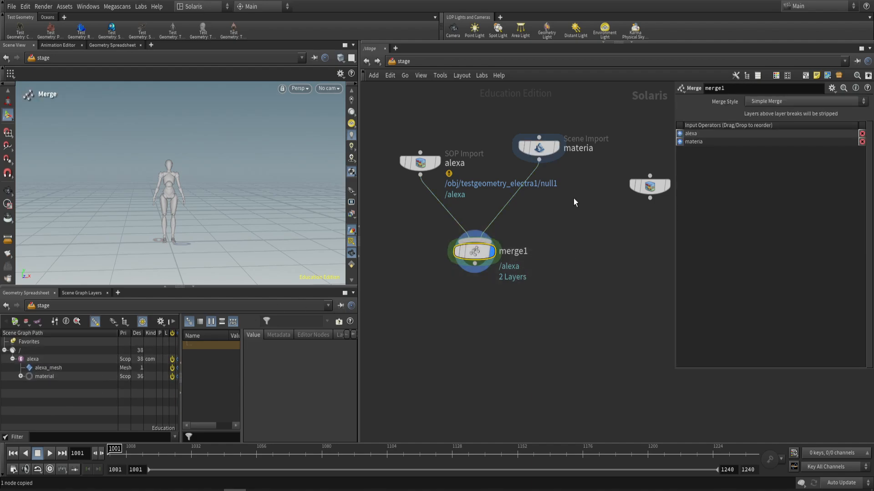
left_click(539, 147)
left_click(475, 251)
left_click(21, 377)
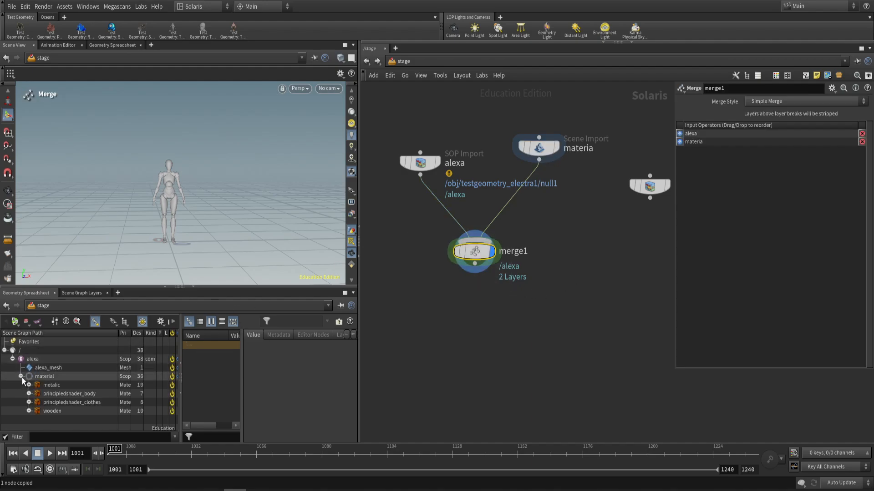
left_click(21, 378)
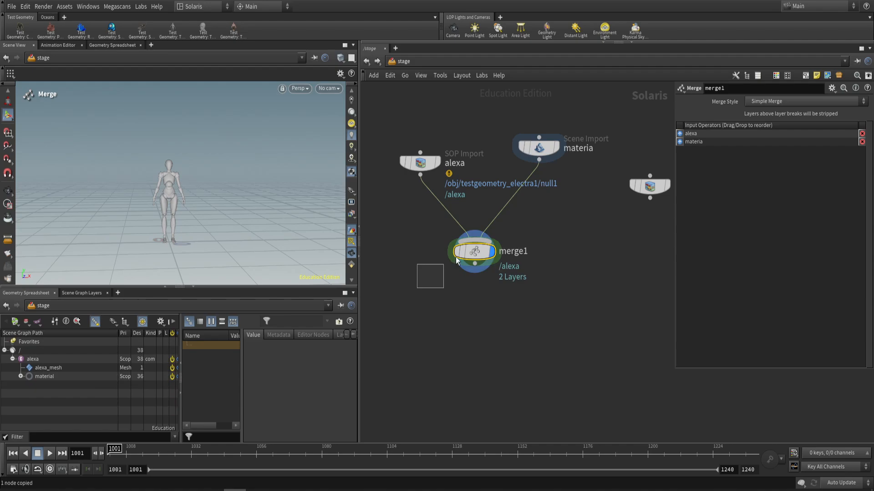
left_click(14, 352)
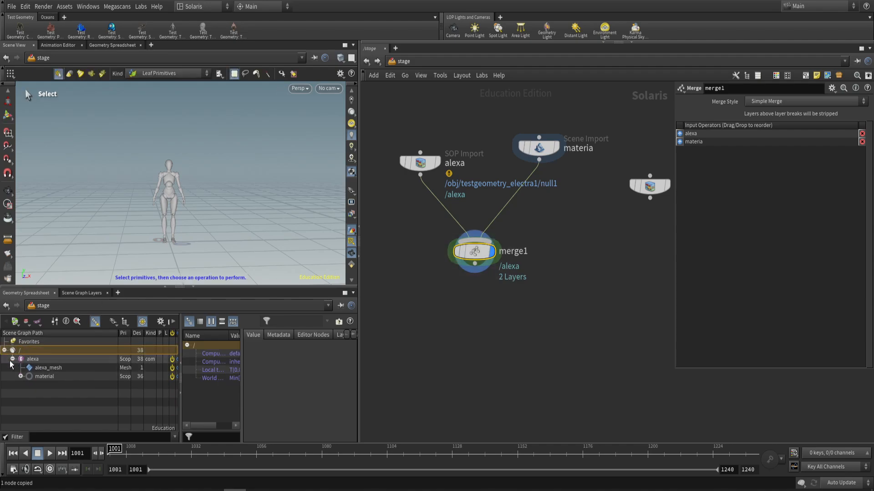
left_click(12, 360)
left_click(28, 359)
- Inspect the merged, untextured alexa model in the viewport up close and from several angles
middle_click_drag(488, 320, 493, 277)
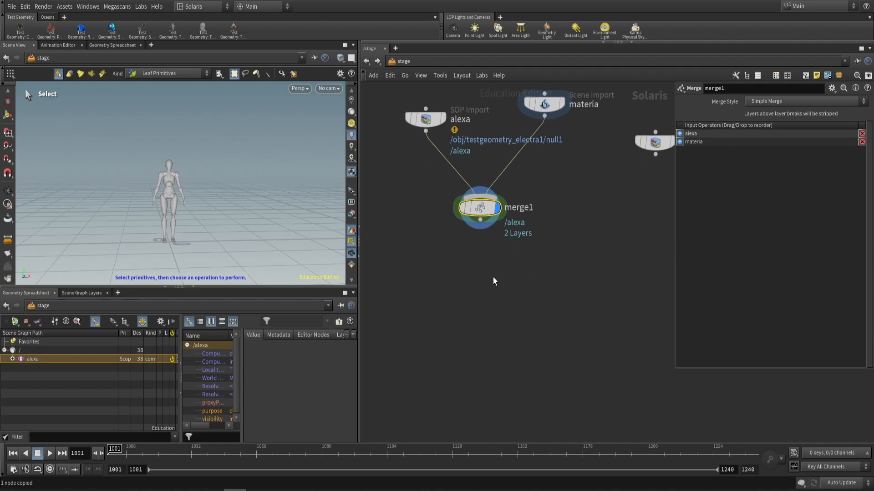
left_click(493, 277)
right_click_drag(162, 179, 172, 181, "alt")
middle_click_drag(172, 181, 168, 163, "alt")
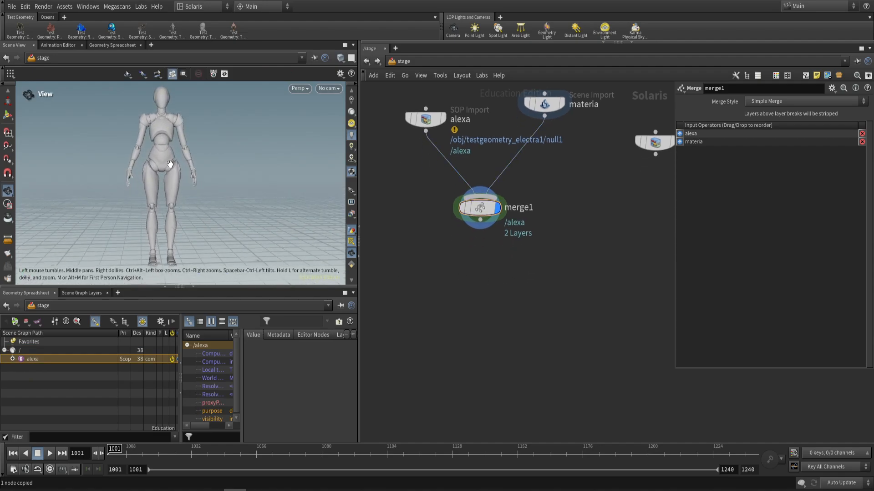
left_click_drag(168, 164, 137, 119, "alt")
key("s")
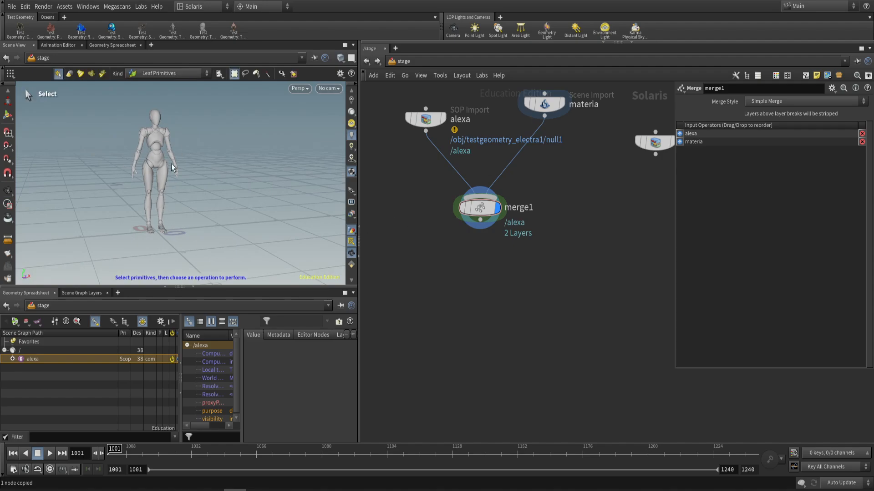
left_click_drag(163, 162, 263, 164, "alt")
scroll(264, 163, "down", 2, "alt")
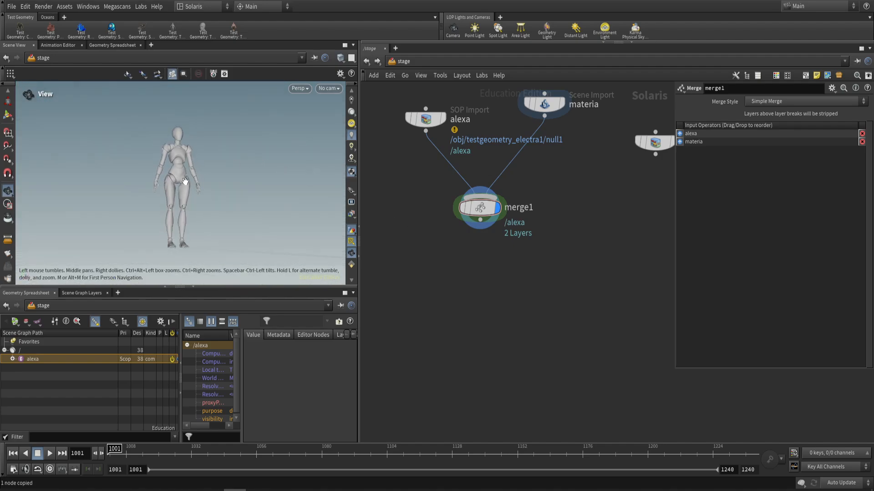
left_click_drag(177, 181, 176, 191, "alt")
- Add an Assign Material node below merge1, connected to its output, and display it
key("Tab")
type("as")
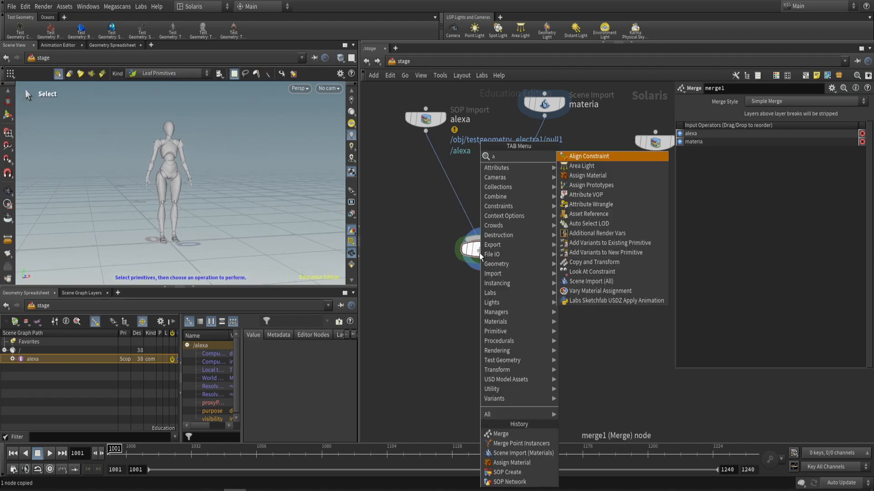
key("Escape")
key("Tab")
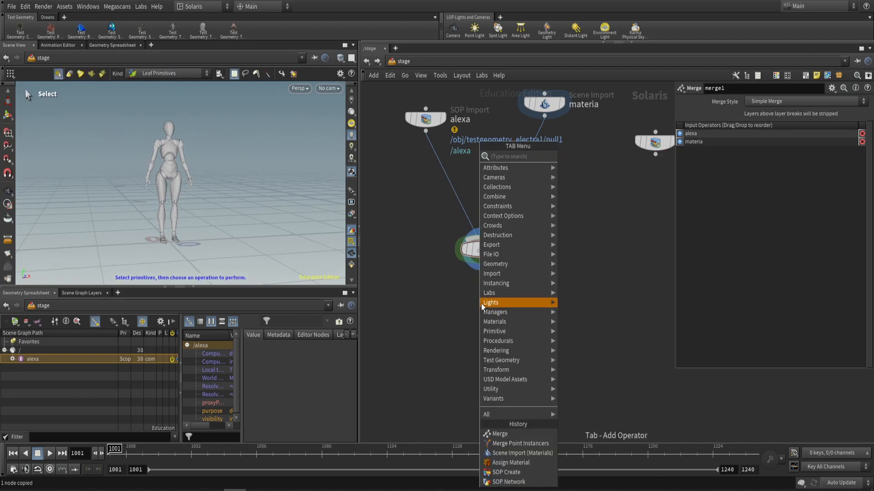
type("as")
key("Return")
left_click(484, 313)
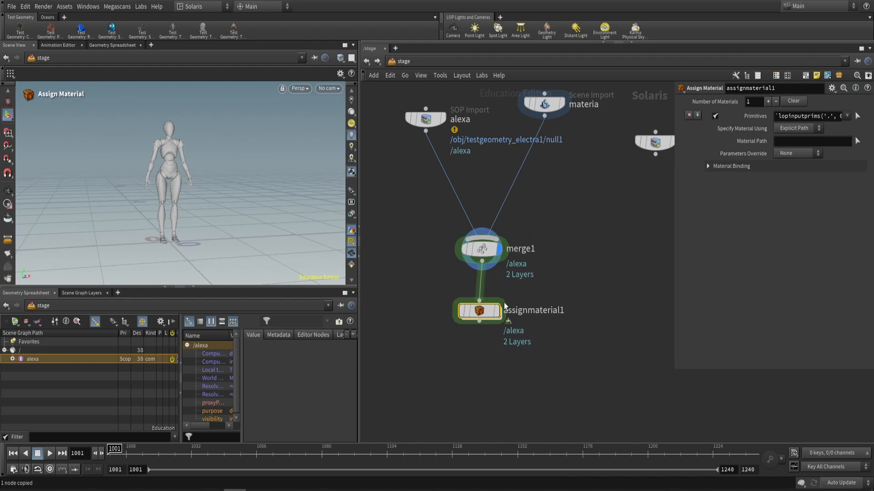
left_click(497, 311)
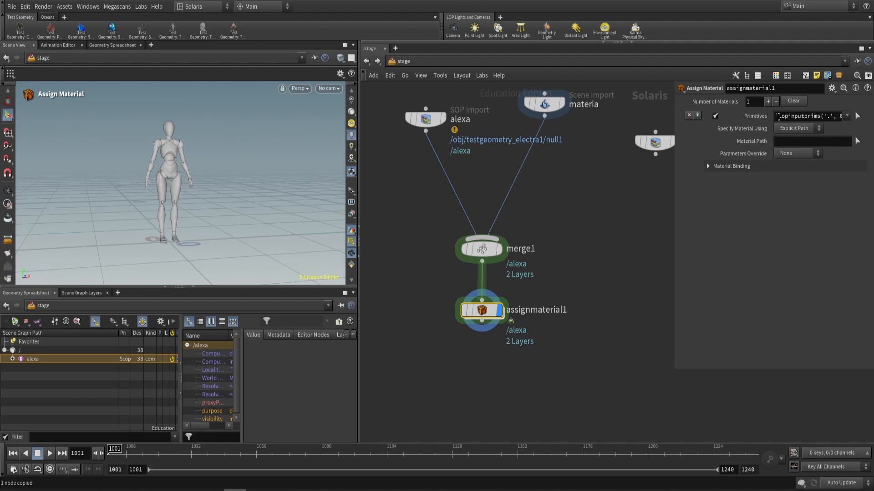
- Set the Assign Material node's Primitives to /alexa/alexa_mesh from the scene graph
left_click(13, 359)
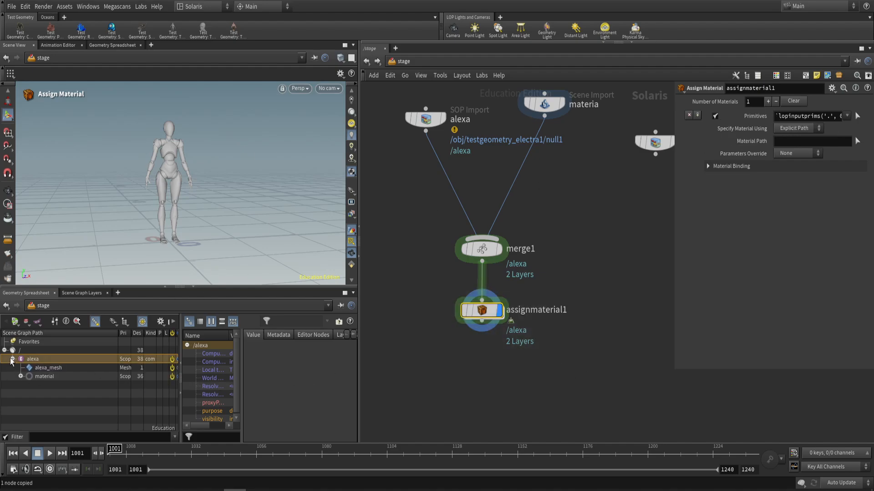
left_click(47, 367)
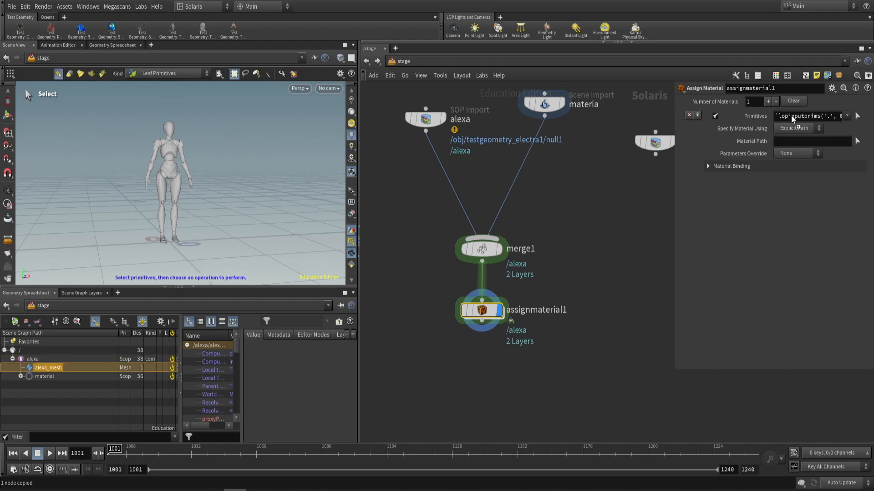
left_click_drag(791, 115, 791, 115)
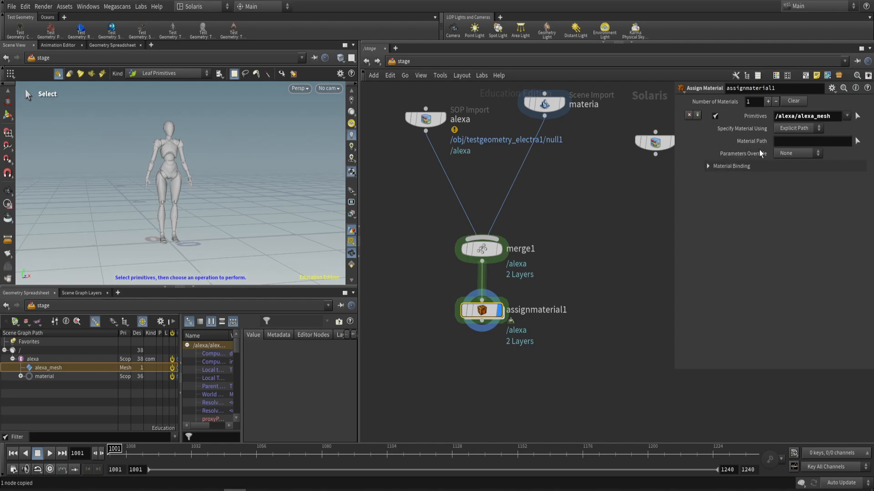
- Set the Material Path to /alexa/material/wooden and check the wooden look on the model from several sides
left_click(21, 376)
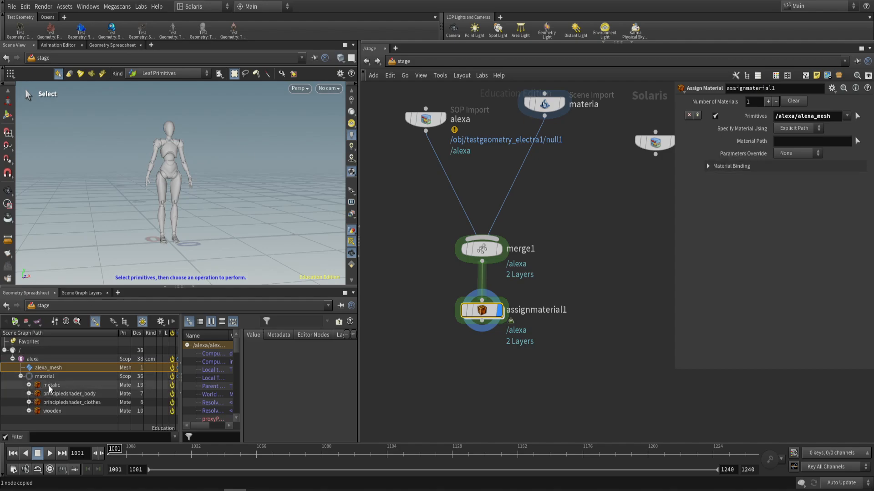
left_click(59, 385)
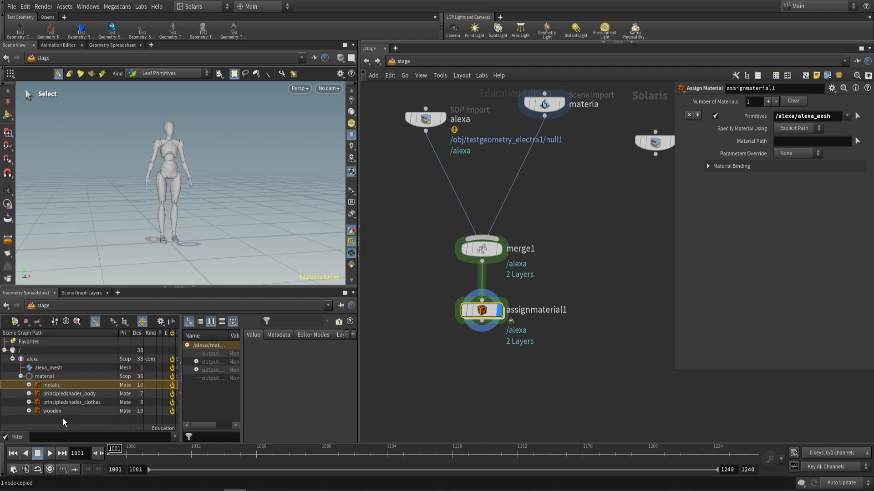
left_click(63, 411)
left_click_drag(52, 411, 552, 344)
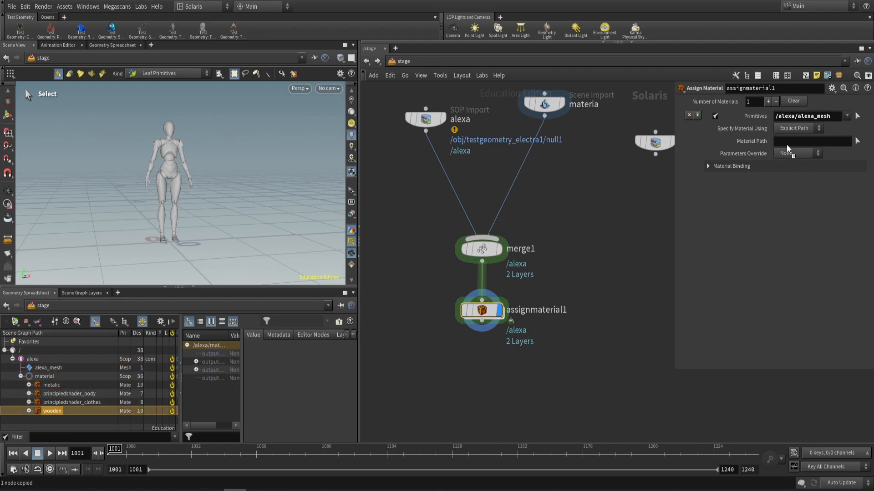
left_click_drag(787, 148, 786, 144)
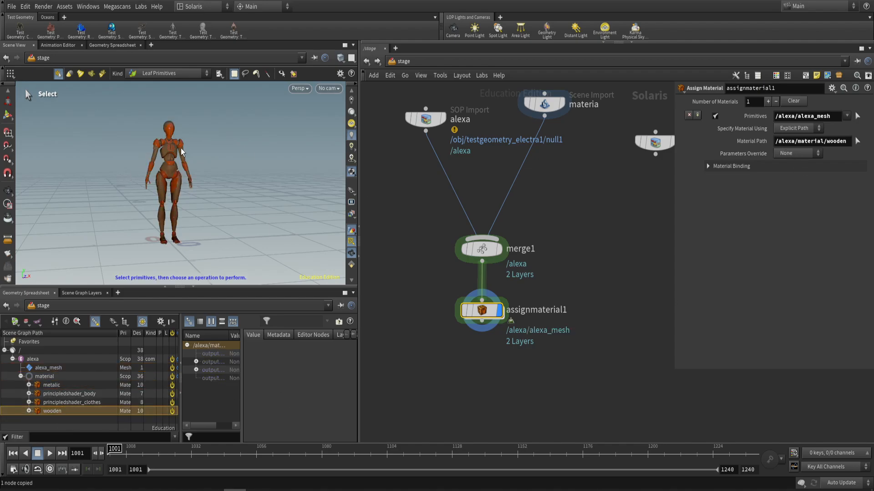
scroll(182, 152, "up", 3)
left_click_drag(179, 145, 295, 147, "alt")
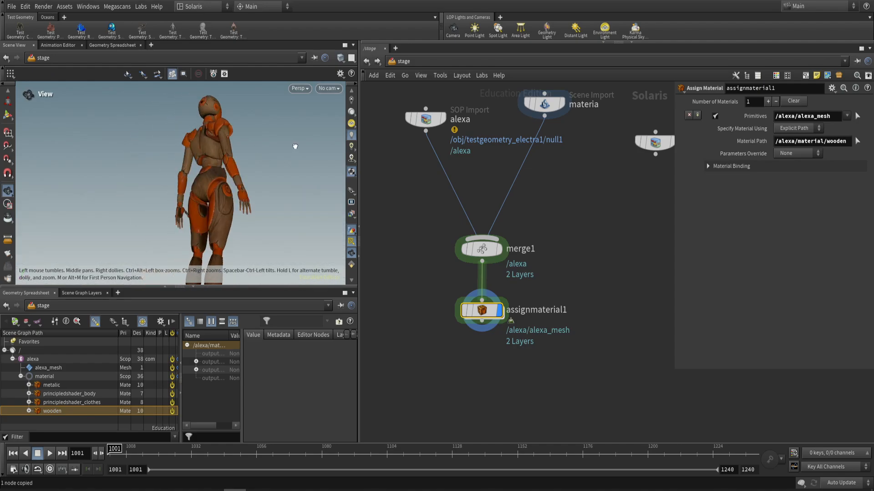
key("h")
key("s")
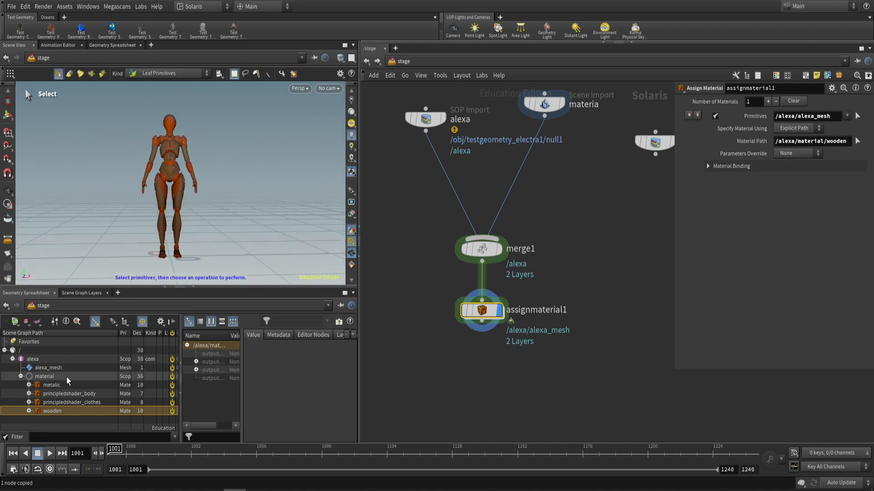
- Switch the Material Path to /alexa/material/metalic and inspect the metallic look on the model
left_click(54, 386)
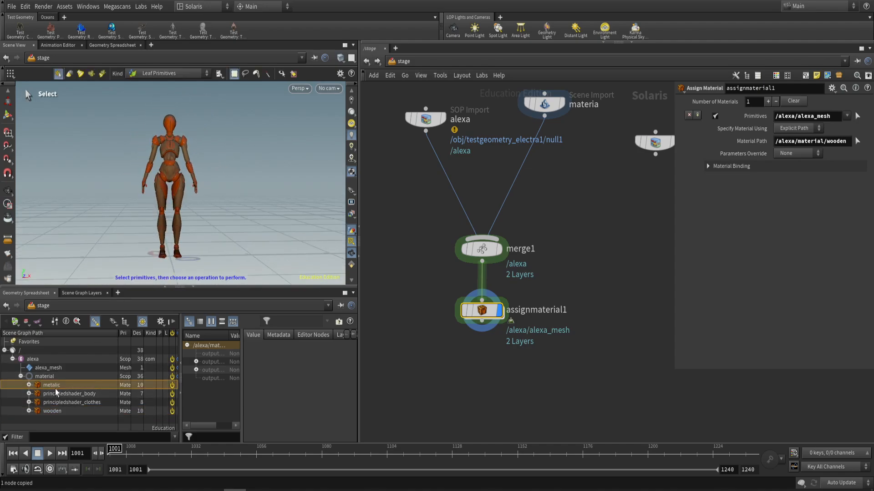
left_click_drag(52, 387, 809, 142)
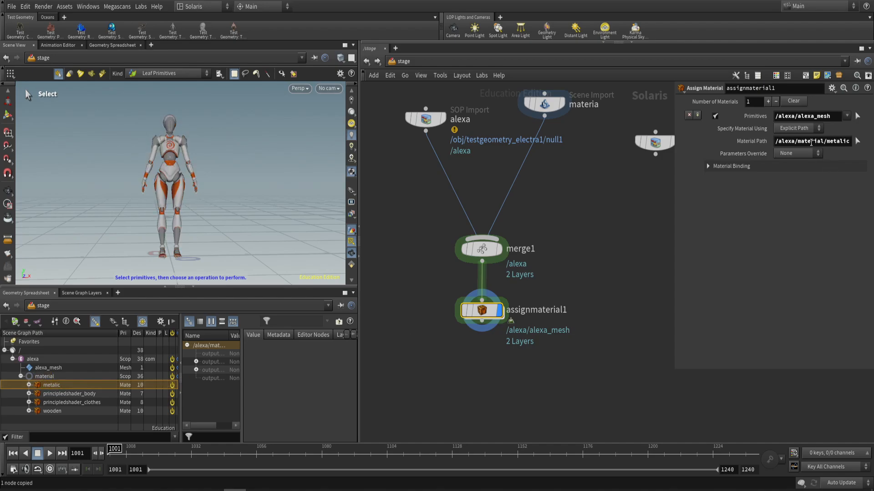
key("Escape")
scroll(191, 141, "up", 5)
left_click_drag(191, 142, 151, 190)
scroll(157, 172, "down", 4)
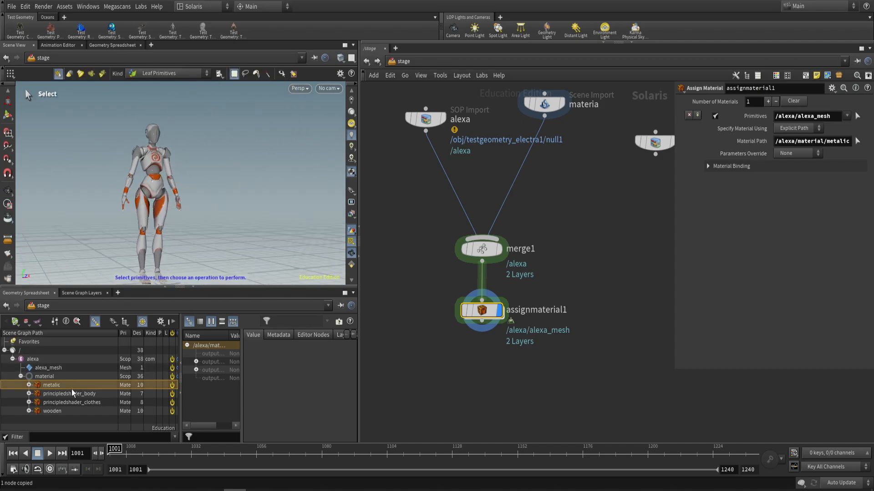
- Set the Material Path back to /alexa/material/wooden and view the whole figure
left_click_drag(47, 415, 781, 141)
middle_click_drag(196, 255, 125, 215)
key("space+g")
left_click_drag(158, 200, 264, 143)
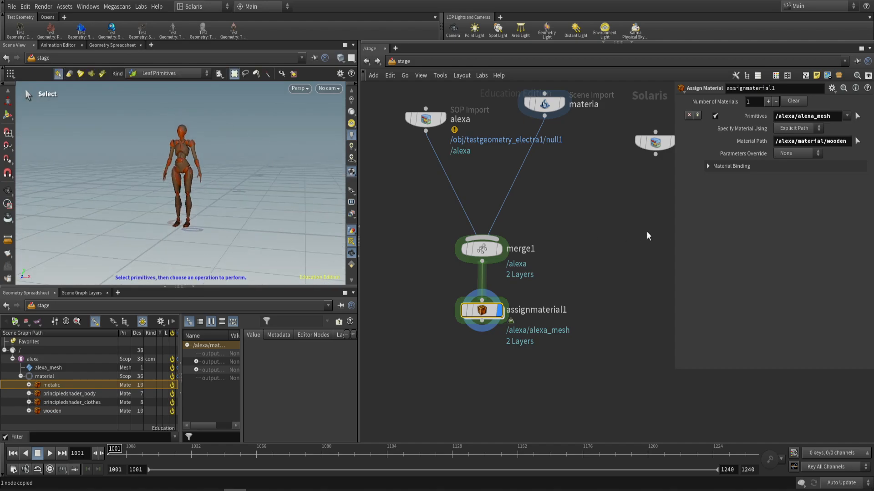
- Connect tommy to the merge1 node as an additional input and display the merge
scroll(511, 236, "down", 5)
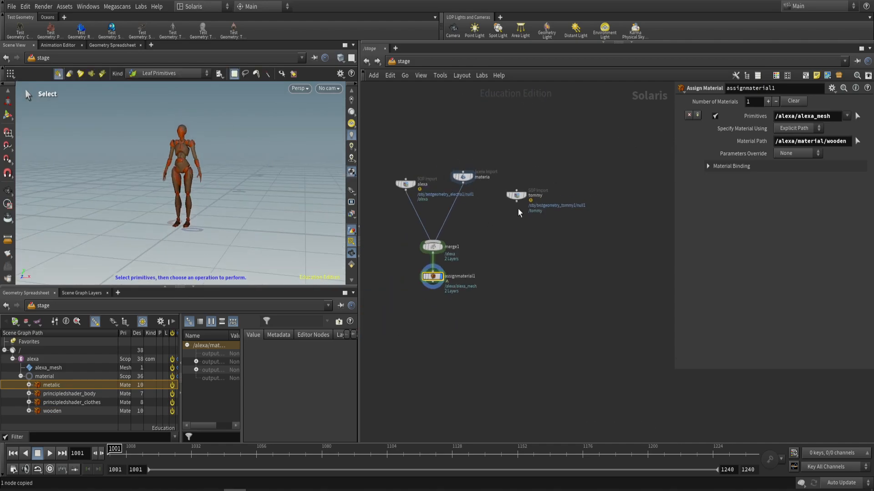
left_click_drag(518, 203, 432, 245)
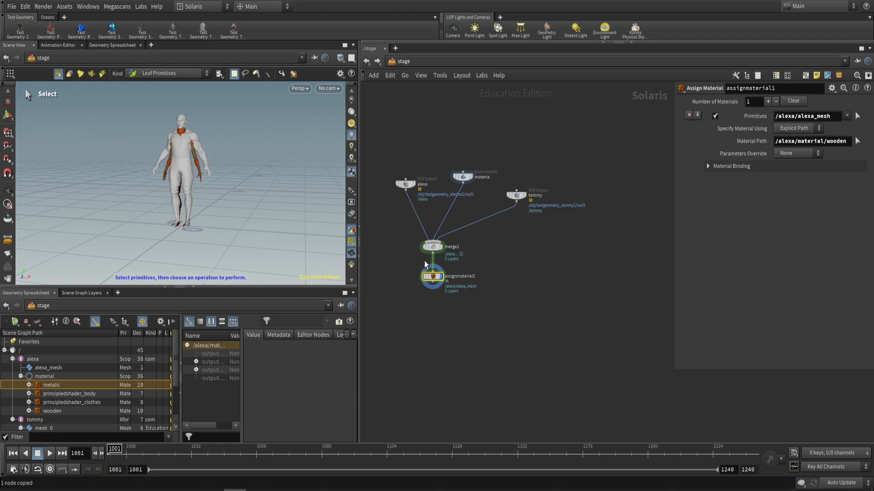
left_click(432, 246)
- Cut the wire between alexa and merge1, and select the Assign Material node
key("y")
left_click_drag(419, 214, 432, 221)
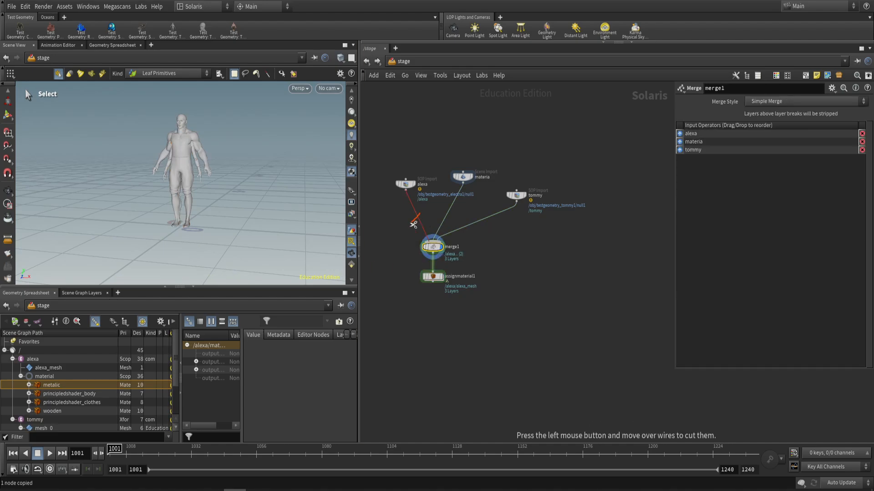
left_click(434, 276)
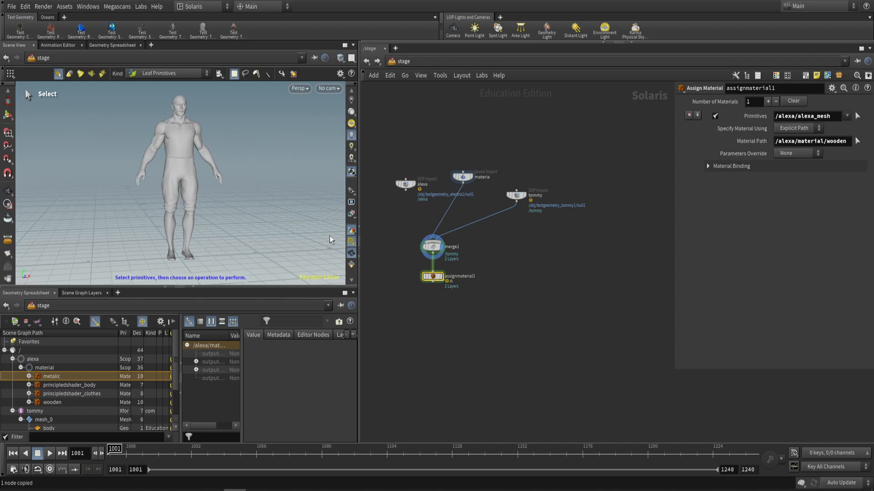
- Insert a Transform node between tommy and merge1 and move tommy about 1.25 units along X
left_click_drag(542, 226, 500, 168)
right_click(506, 209)
mouse_move(577, 197)
left_click(605, 165)
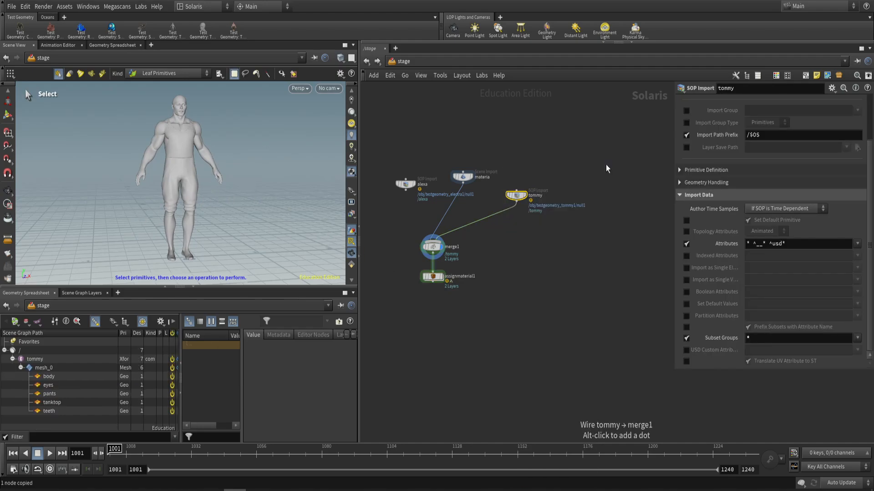
left_click(487, 216)
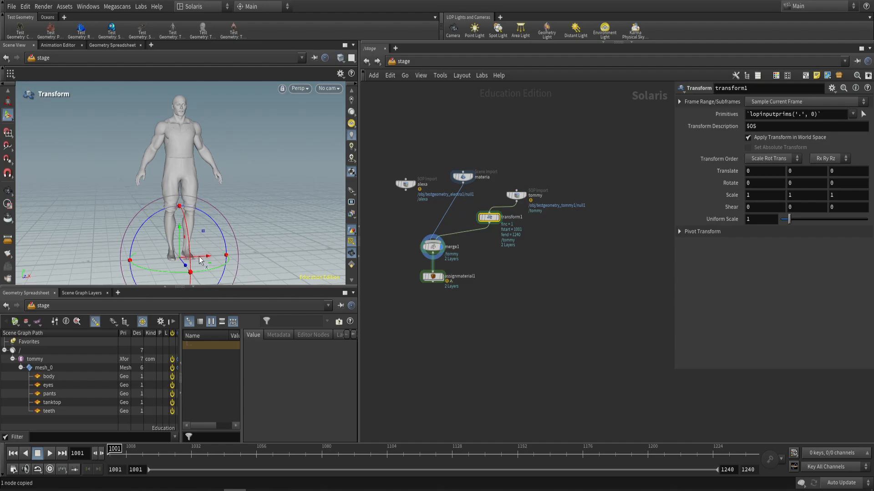
left_click_drag(201, 260, 303, 253)
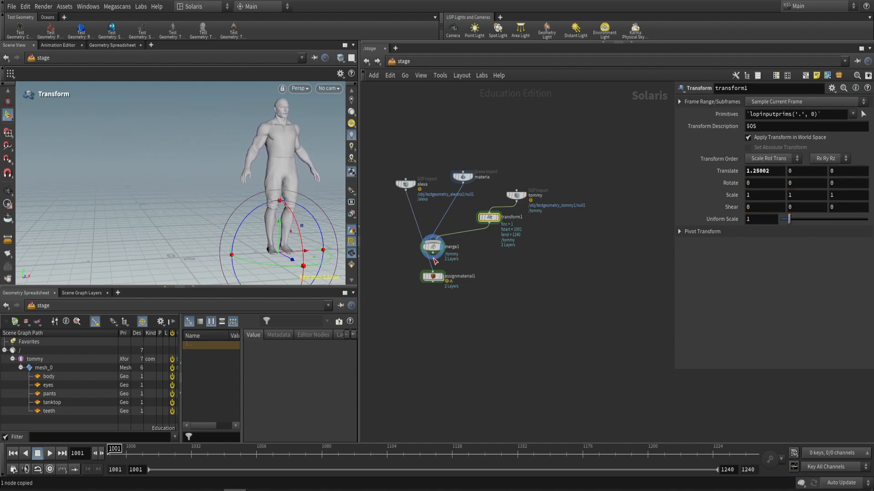
- Undo the misplaced alexa connection and wire alexa into the merge1 node's input
key("ctrl+z")
left_click(432, 238)
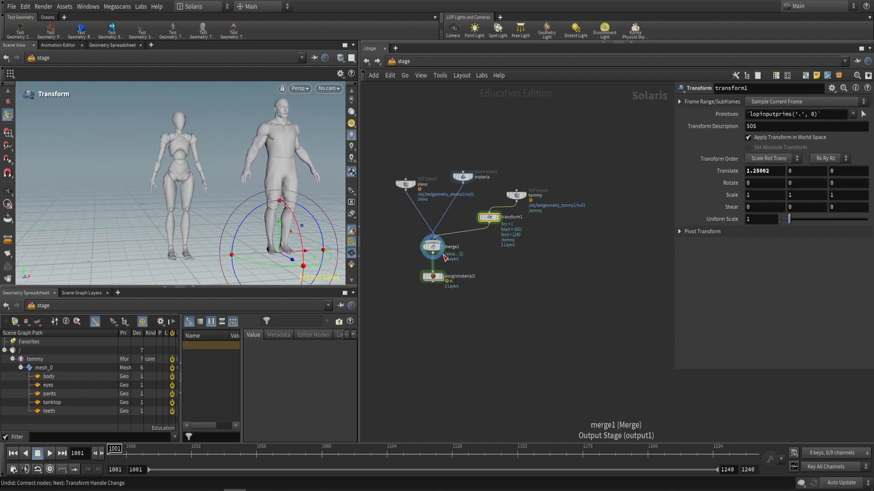
- Select and display the assignmaterial1 node, and frame both characters from the front in the viewport
left_click(432, 247)
left_click(436, 276)
left_click(434, 279)
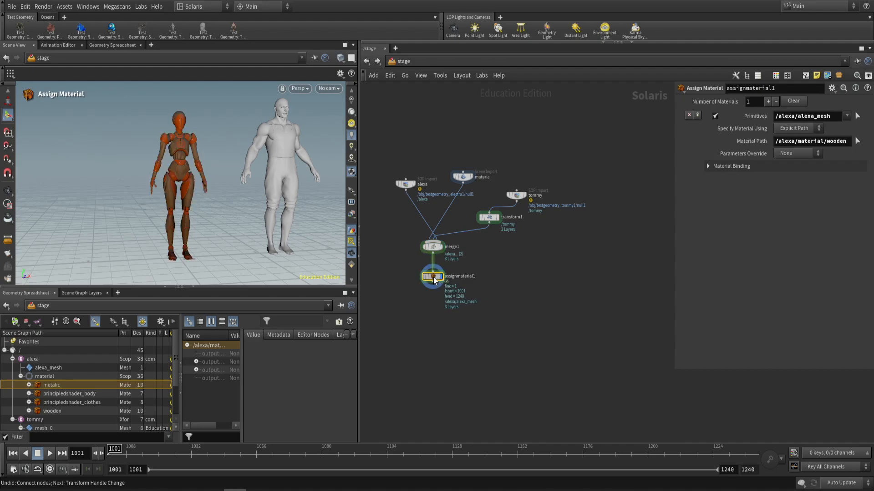
key("space+h")
key("space+g")
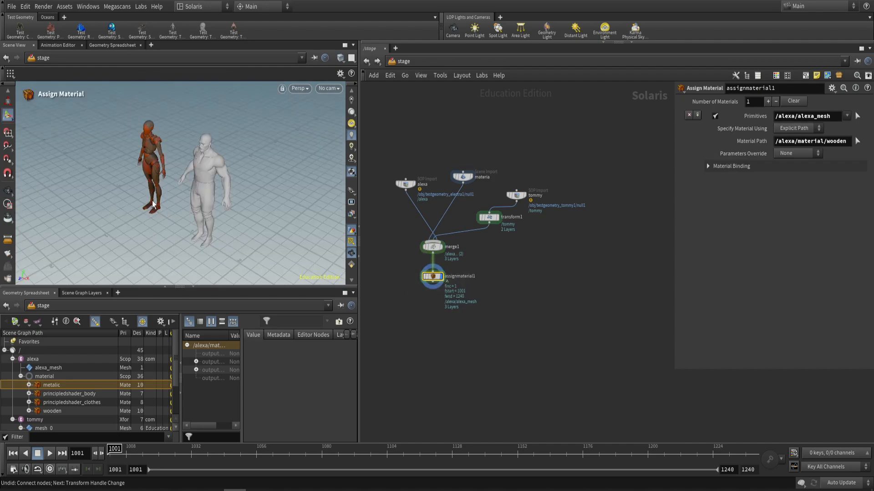
left_click_drag(203, 184, 199, 144, "alt")
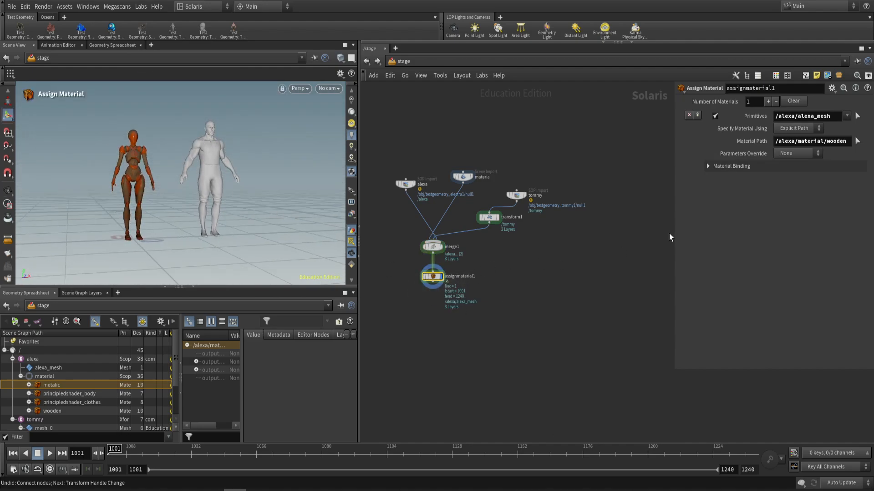
- Add a second material entry to assignmaterial1 and expand tommy's mesh_0 in the scene graph
left_click(697, 115)
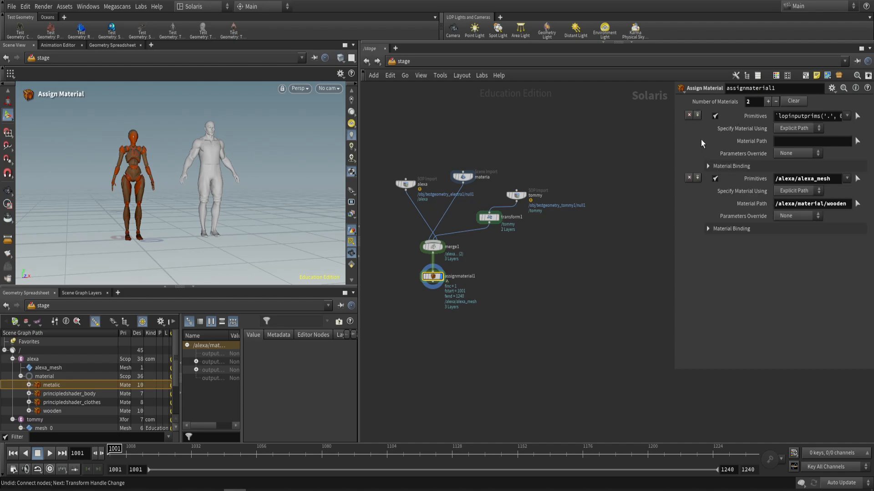
scroll(65, 402, "down", 2)
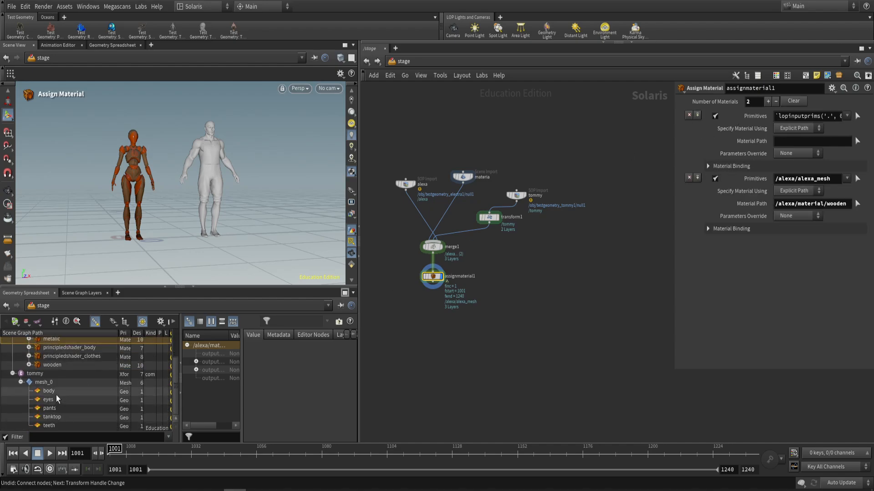
scroll(56, 396, "up", 2)
scroll(34, 378, "down", 2)
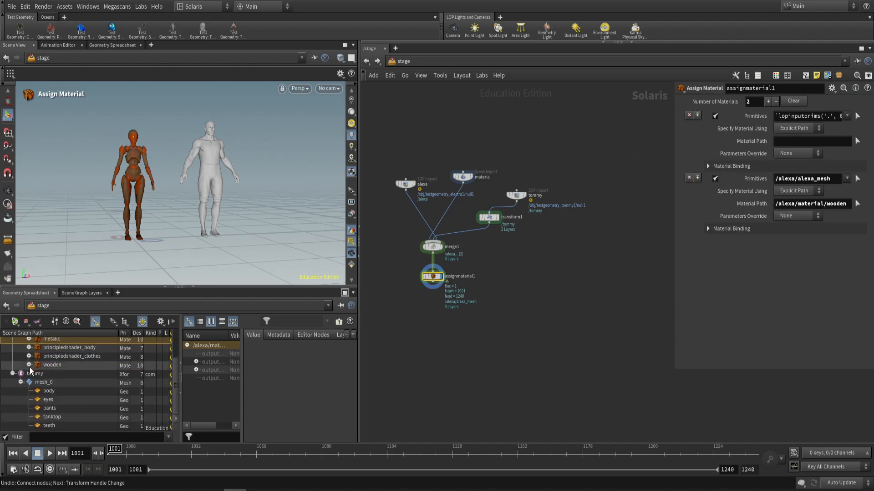
scroll(25, 369, "up", 2)
left_click(17, 360)
left_click(13, 359)
left_click(12, 368)
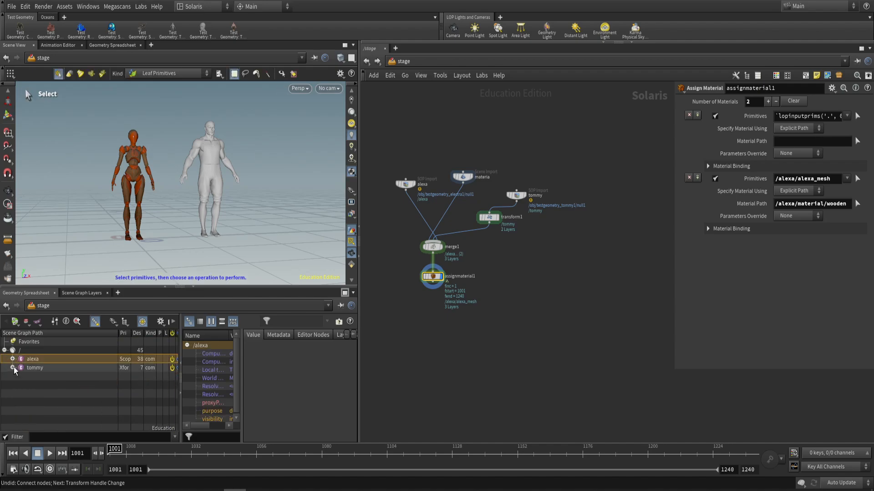
left_click(12, 368)
left_click(20, 376)
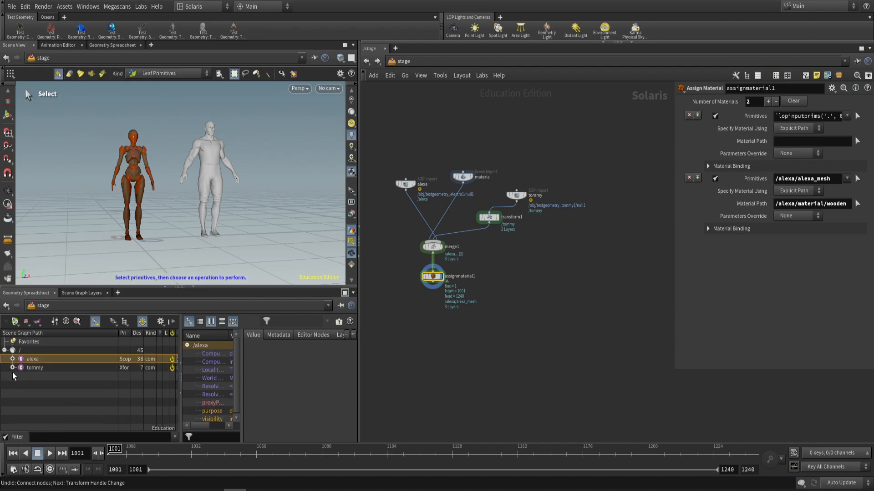
left_click(20, 376)
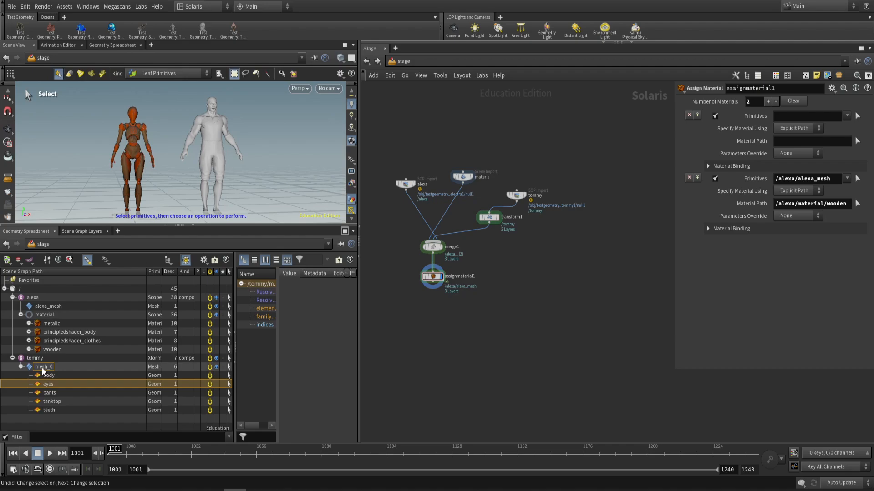
- Set the new entry's primitives to the body, eyes and teeth subsets of tommy's mesh_0
left_click(42, 368)
left_click(50, 376)
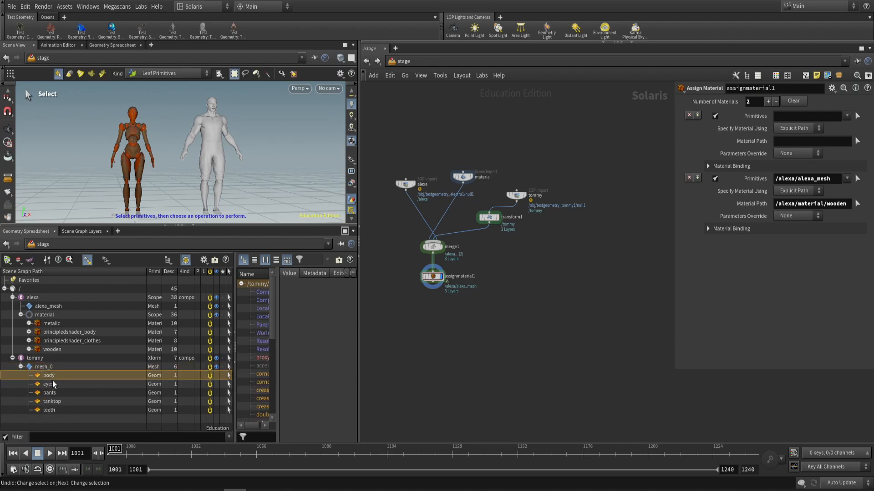
left_click(56, 385, "shift")
left_click(60, 409, "ctrl")
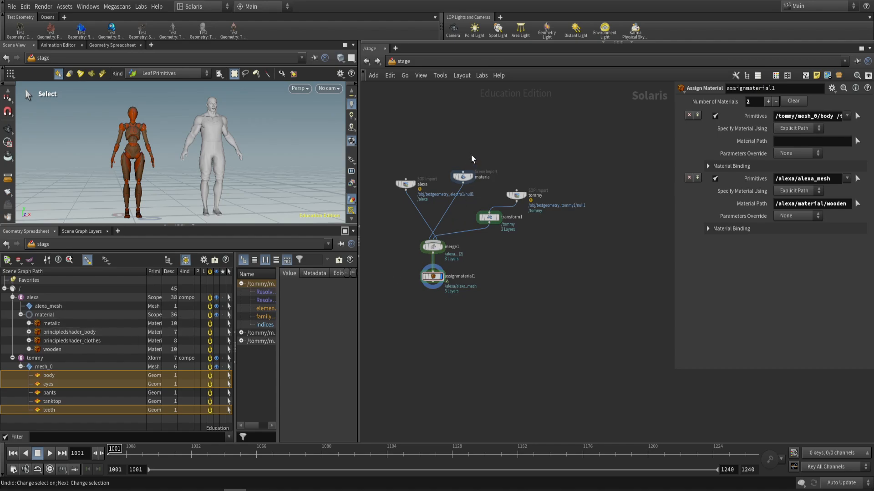
- Set the material path for tommy's body, eyes and teeth to principledshader_body
left_click(464, 177)
left_click(433, 276)
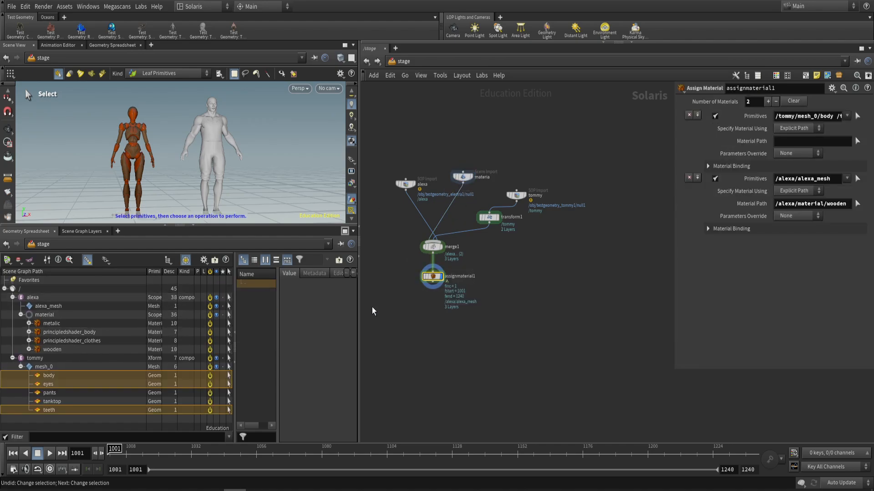
left_click(65, 333)
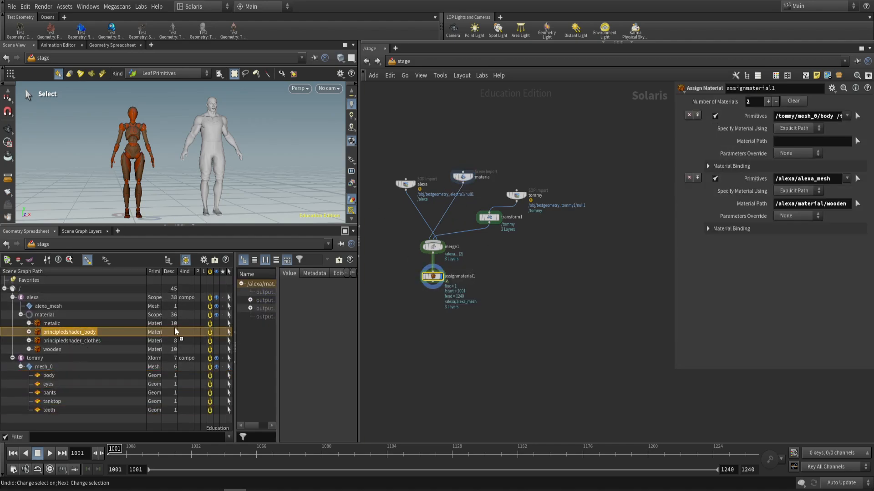
left_click_drag(812, 144, 812, 140)
- Examine the body material on tommy up close and from several angles beside alexa
right_click_drag(200, 123, 230, 121, "alt")
left_click_drag(231, 121, 197, 139, "alt")
right_click_drag(198, 139, 226, 100, "alt")
left_click_drag(226, 100, 217, 113)
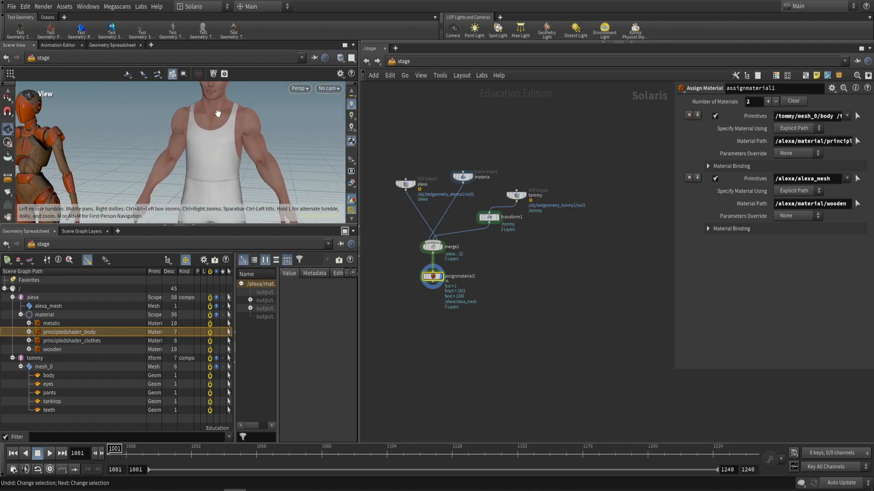
middle_click_drag(217, 113, 251, 137)
right_click_drag(252, 136, 242, 152)
middle_click_drag(241, 152, 188, 123)
mouse_move(188, 123)
left_mouse_down()
mouse_move(337, 122)
mouse_move(185, 135)
left_mouse_up()
right_click_drag(186, 135, 217, 116)
scroll(217, 116, "down", 6)
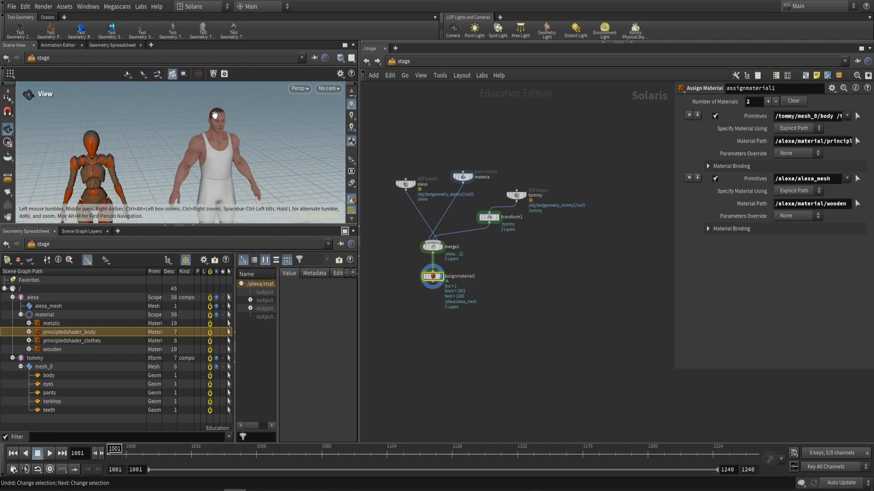
left_click_drag(214, 186, 224, 185)
middle_click_drag(224, 186, 218, 152)
left_click_drag(219, 152, 214, 152)
key("s")
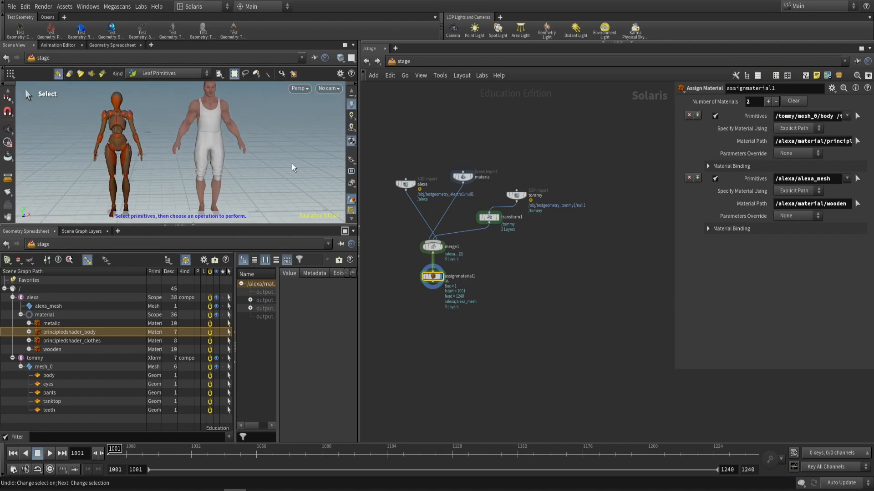
- Add a third material entry to assignmaterial1 with tommy's pants and tanktop subsets as its primitives
left_click(697, 115)
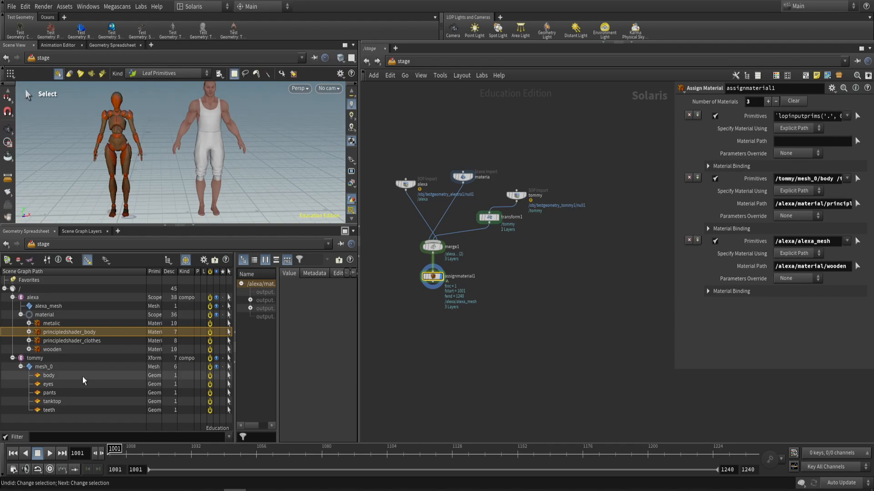
left_click(61, 395)
left_click(50, 402, "ctrl")
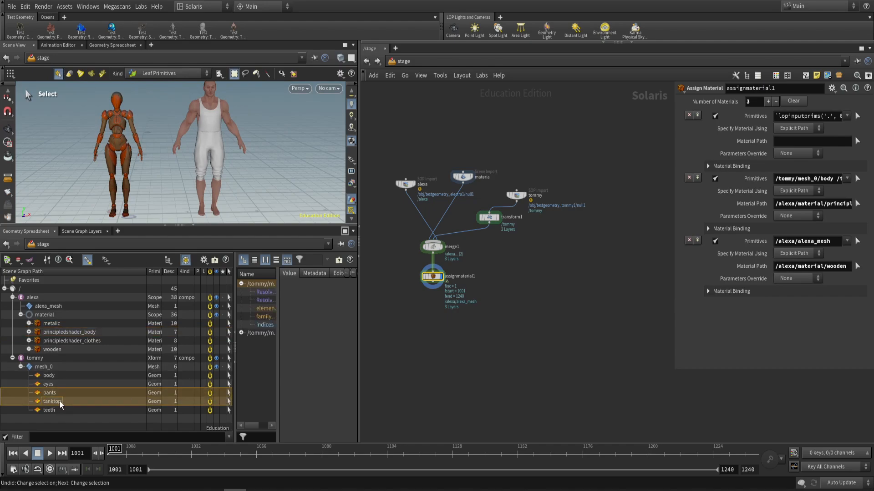
left_click_drag(796, 144, 802, 117)
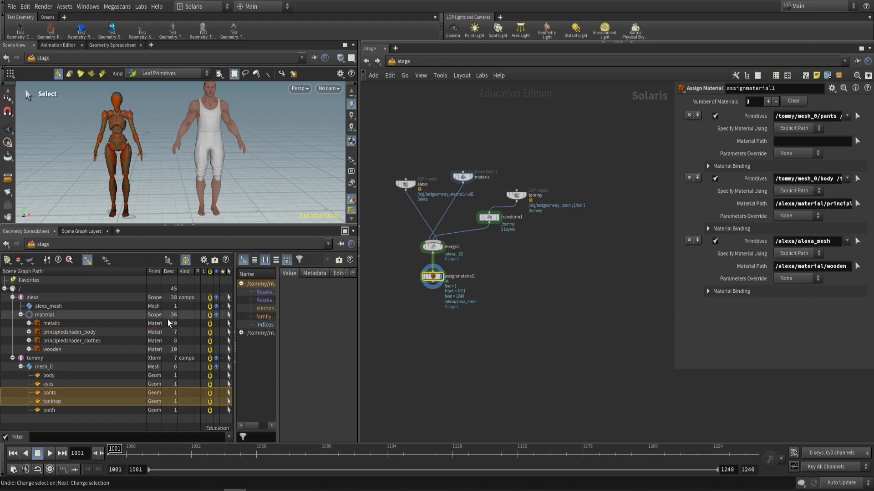
- Set the material path for tommy's pants and tanktop to principledshader_clothes and inspect both characters
left_click_drag(56, 345, 699, 257)
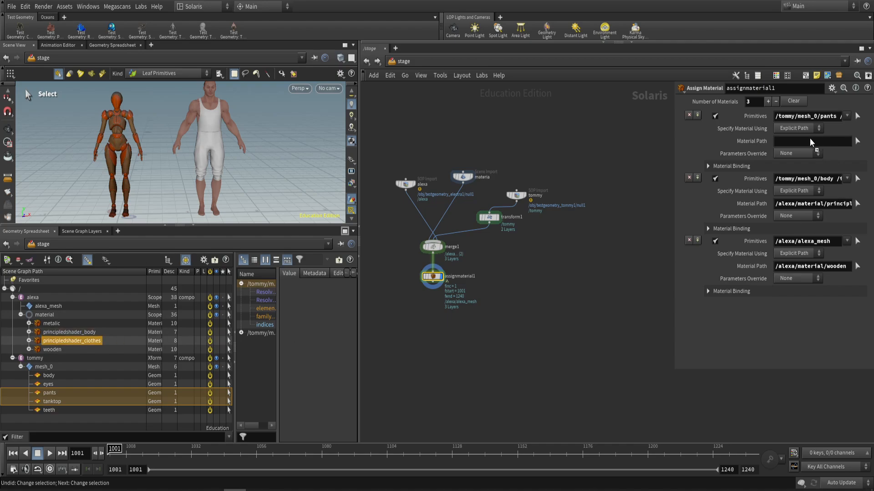
left_click_drag(809, 139, 810, 140)
key("Escape")
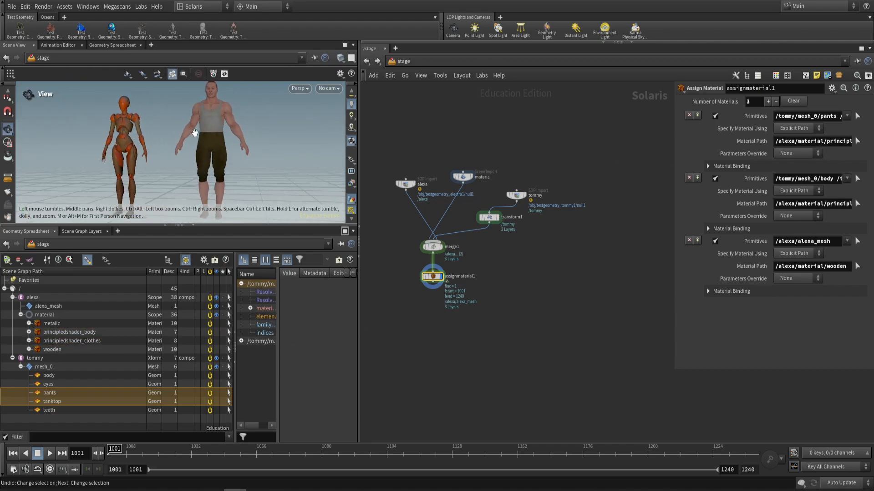
right_click_drag(195, 132, 189, 145)
left_click_drag(190, 144, 135, 159)
key("s")
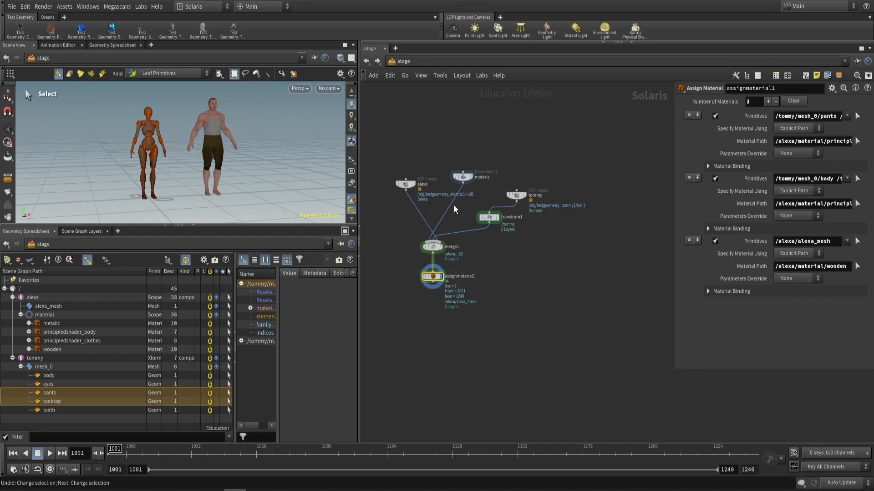
- Spread the alexa, materia and assignmaterial1 nodes farther apart and review the material path for the pants and tanktop
left_click_drag(407, 189, 399, 182)
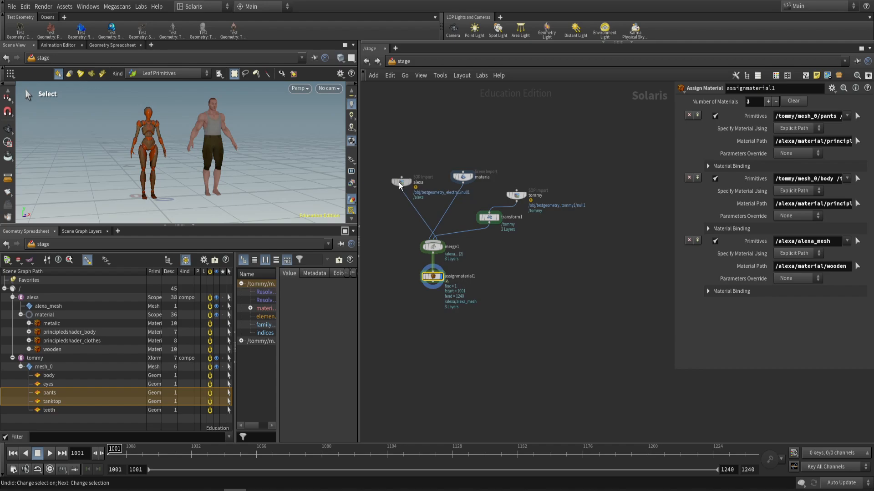
left_click_drag(498, 149, 478, 122)
left_click_drag(431, 276, 434, 326)
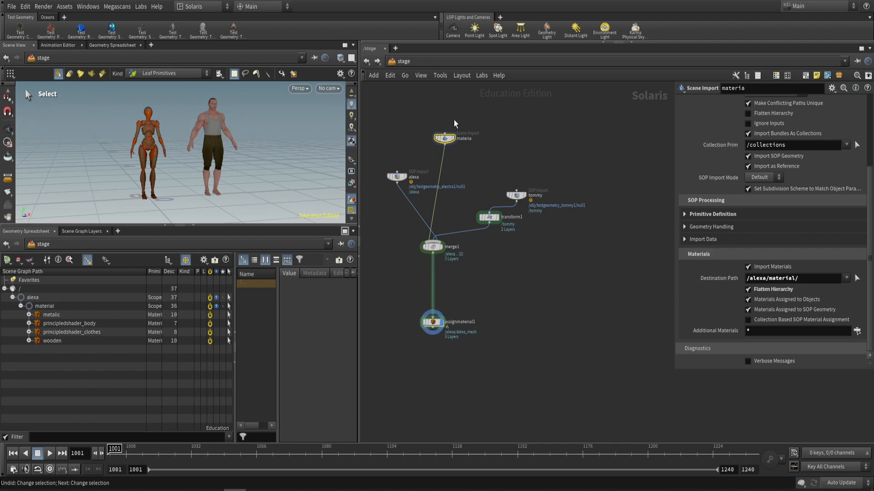
left_click(430, 331)
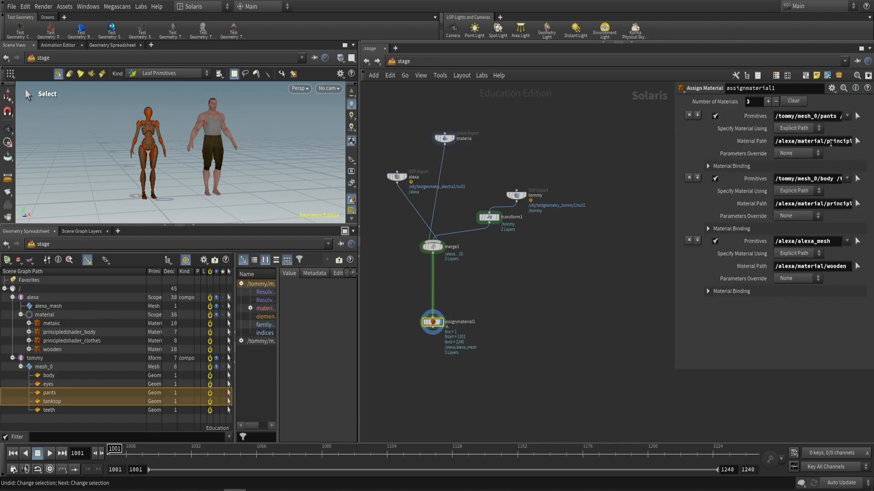
left_click_drag(796, 142, 740, 148)
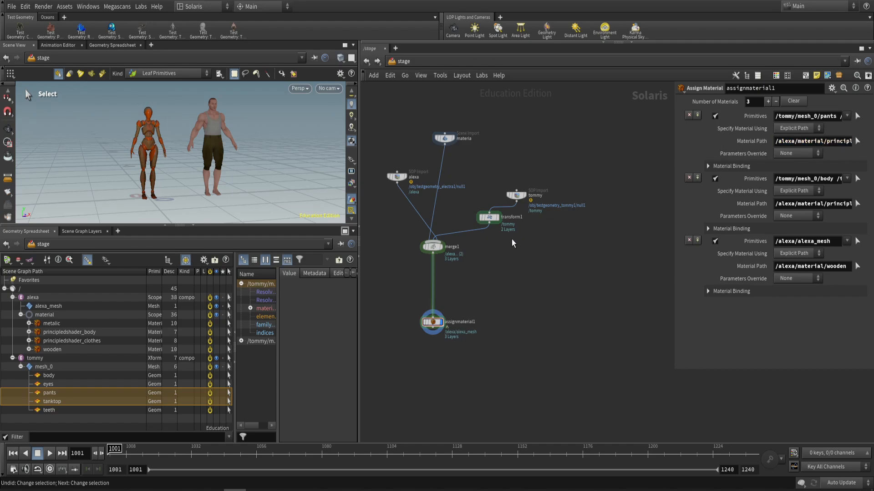
- Go to the obj network and open the matnet inside the testgeometry_tommy1 asset
left_click(402, 61)
left_click(418, 105)
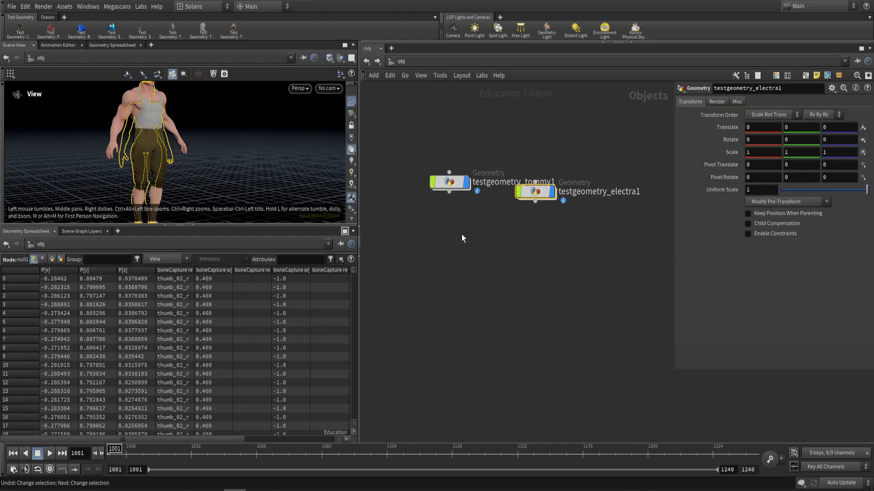
double_click(449, 182)
middle_click_drag(488, 250, 440, 215)
left_click_drag(441, 224, 499, 256)
left_click_drag(428, 204, 581, 136)
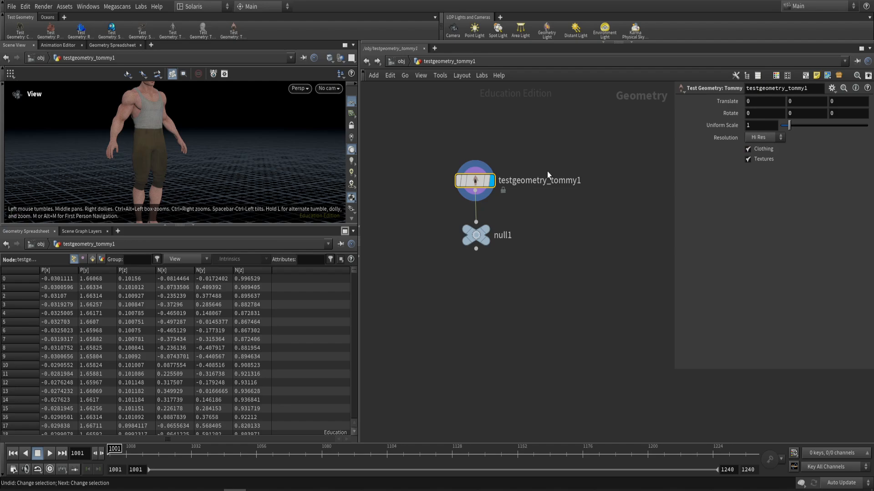
right_click(477, 180)
left_click(506, 331)
double_click(473, 183)
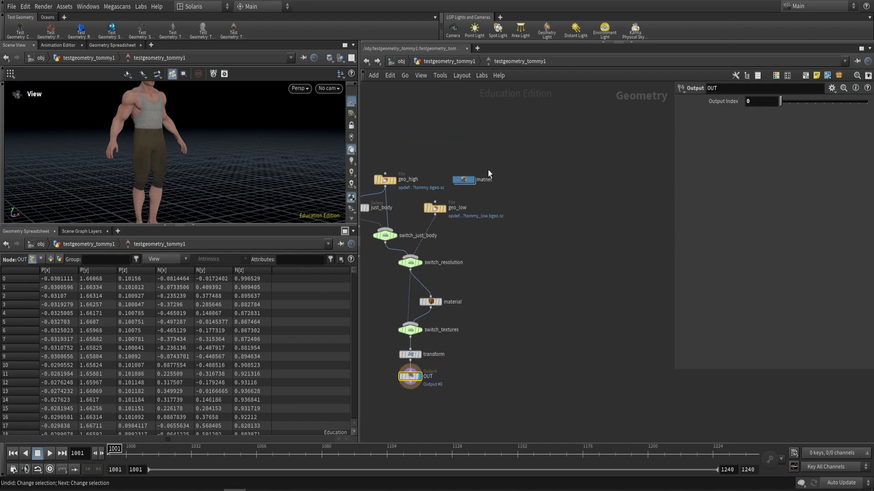
double_click(462, 179)
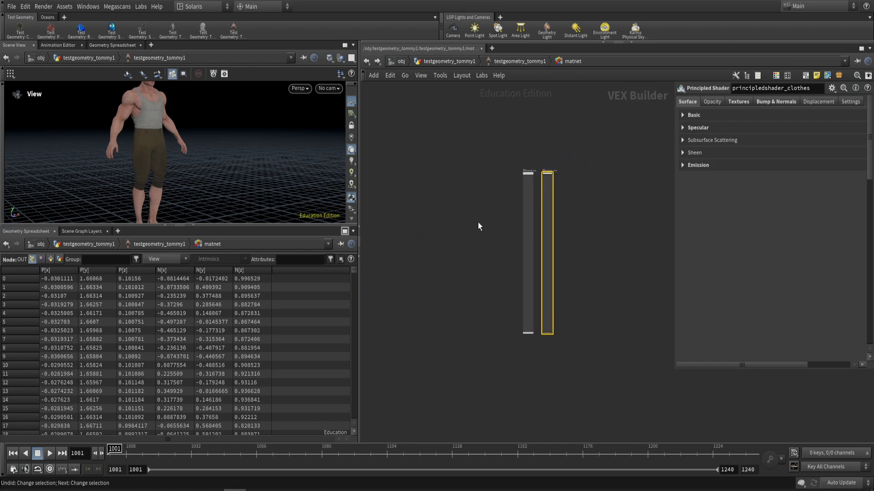
- Copy both principled shader nodes from tommy's matnet and return to the stage network
left_click_drag(478, 226, 604, 149)
key("ctrl+c")
left_click(401, 61)
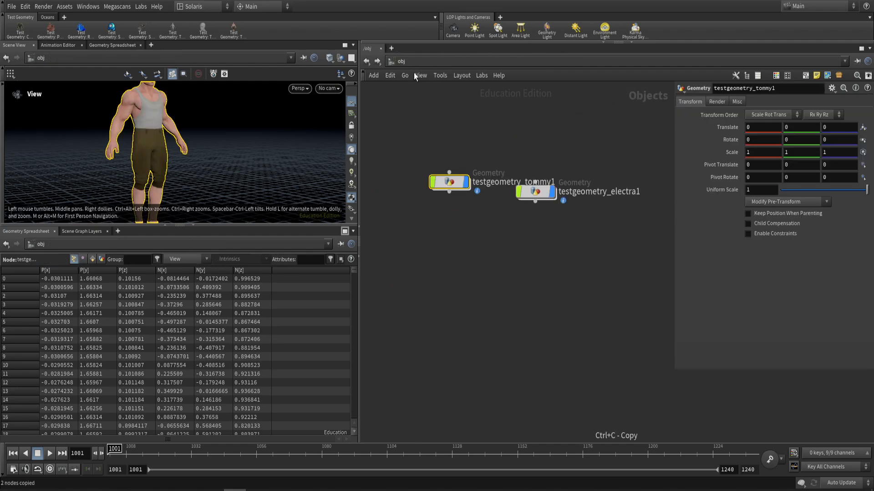
left_click(402, 61)
left_click(430, 121)
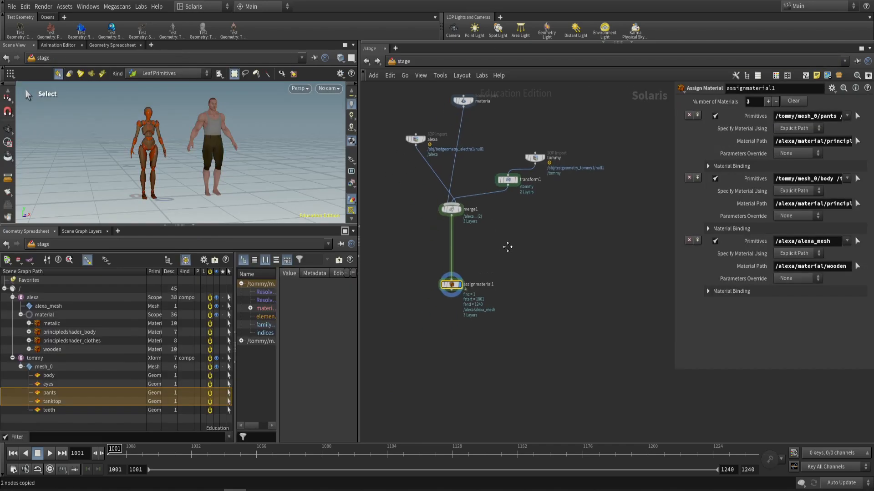
- Add a Material Library node and insert it on the wire between merge1 and assignmaterial1
scroll(474, 225, "up", 3)
key("Tab")
type("mate")
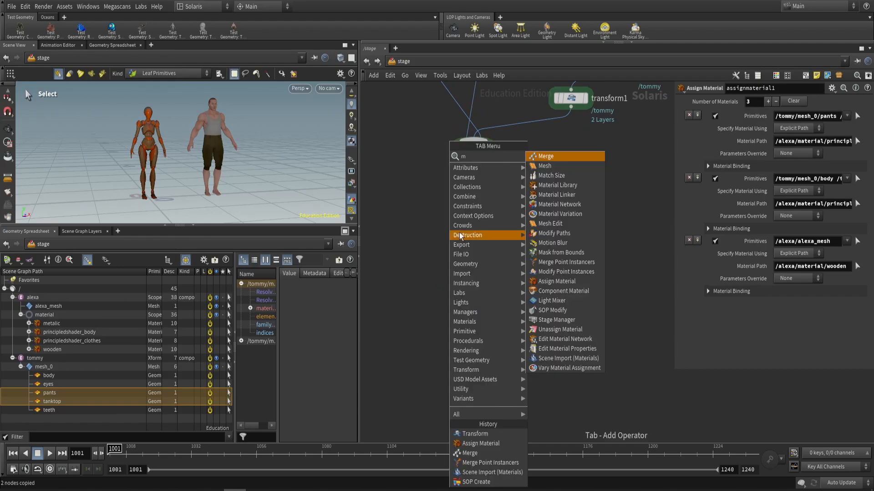
left_click(564, 156)
left_click(517, 218)
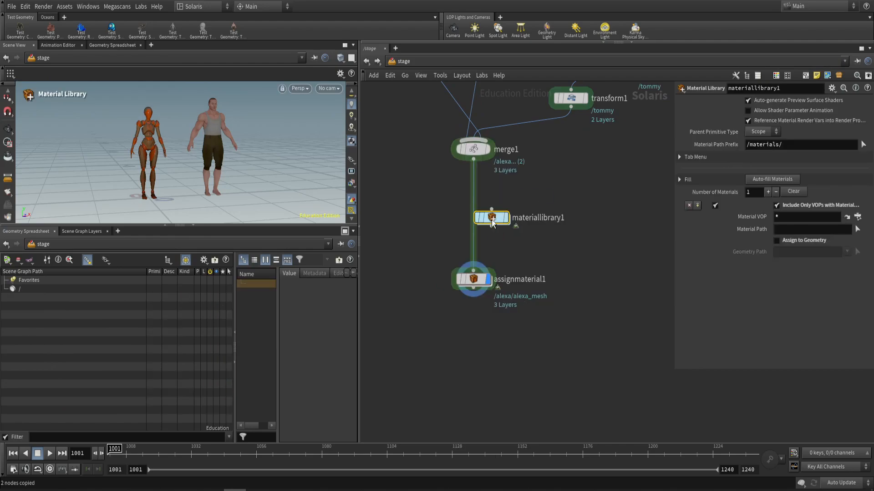
left_click_drag(517, 216, 513, 196)
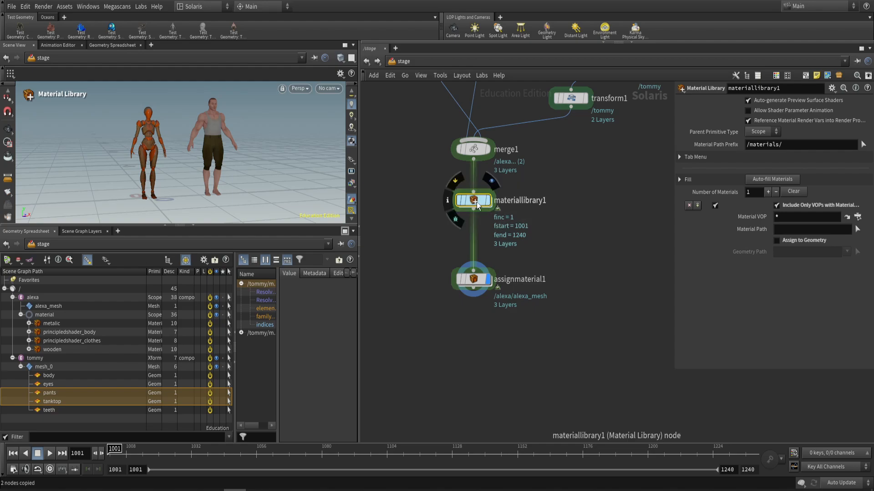
- Disconnect the materia node from merge1 and paste the two copied principled shaders inside materiallibrary1, returning to the stage
key("h")
key("y")
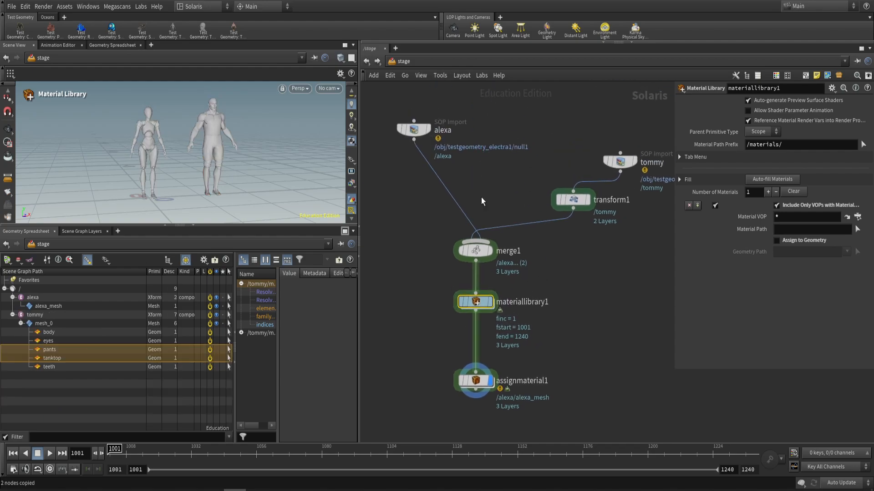
double_click(477, 301)
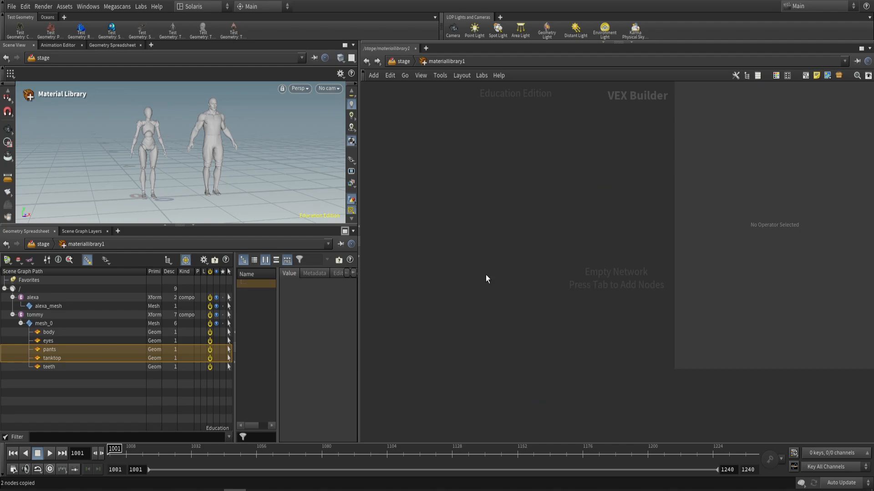
key("ctrl+v")
left_click(605, 243)
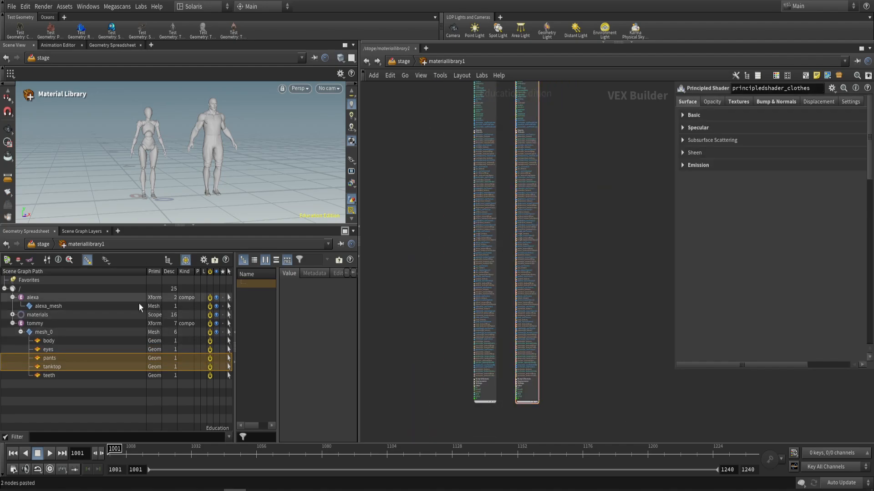
left_click(12, 315)
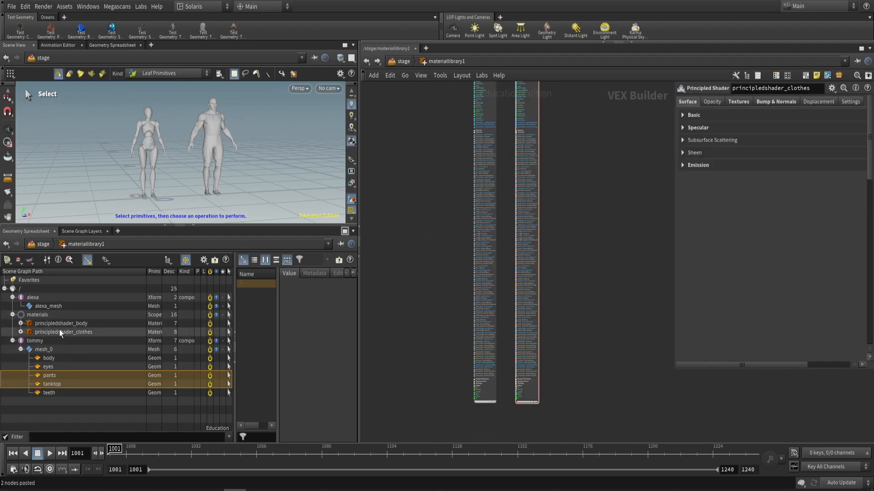
left_click(403, 62)
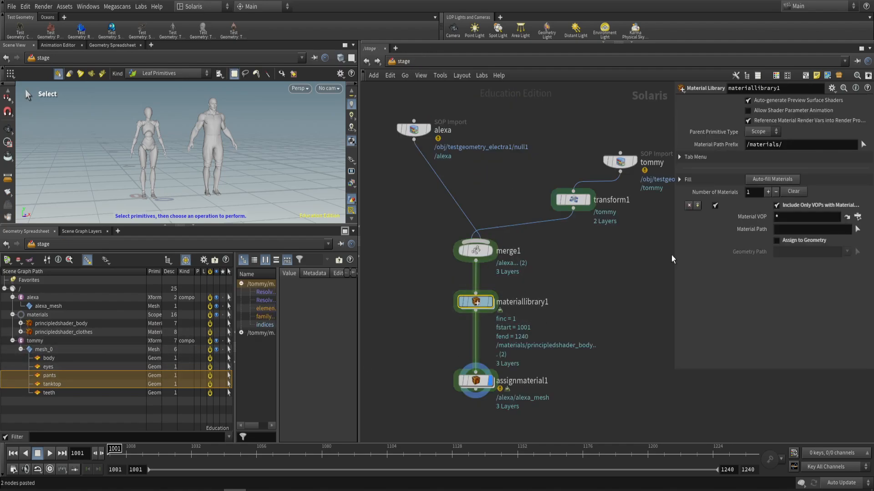
- Set the Material Path Prefix of materiallibrary1 to /tommy/materials/
left_click(413, 129)
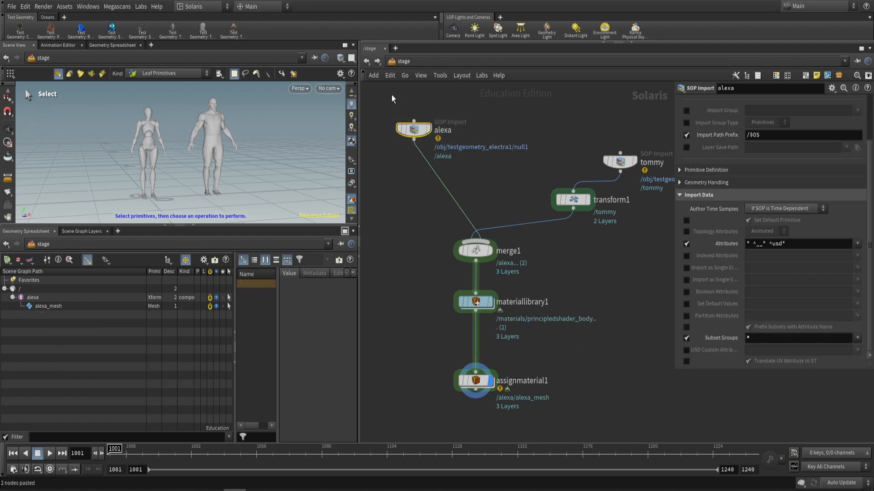
middle_click_drag(574, 167, 535, 162)
scroll(536, 162, "down", 1)
left_click(572, 157)
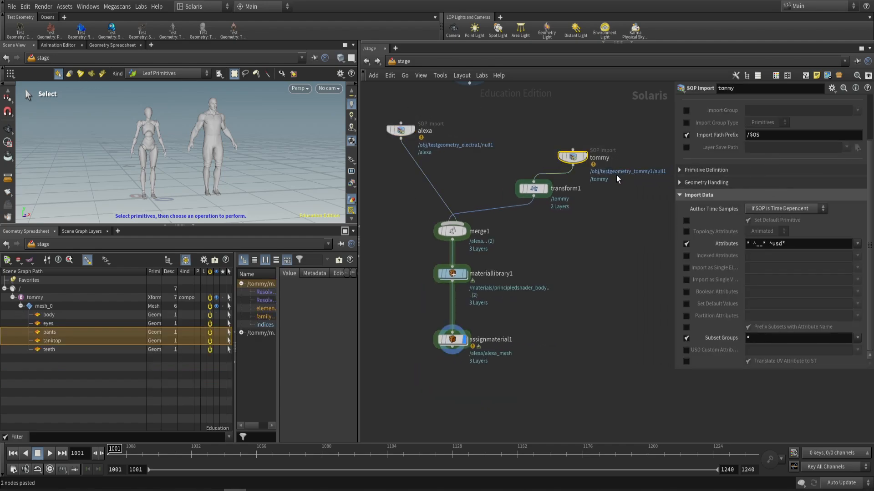
left_click(454, 274)
left_click(747, 145)
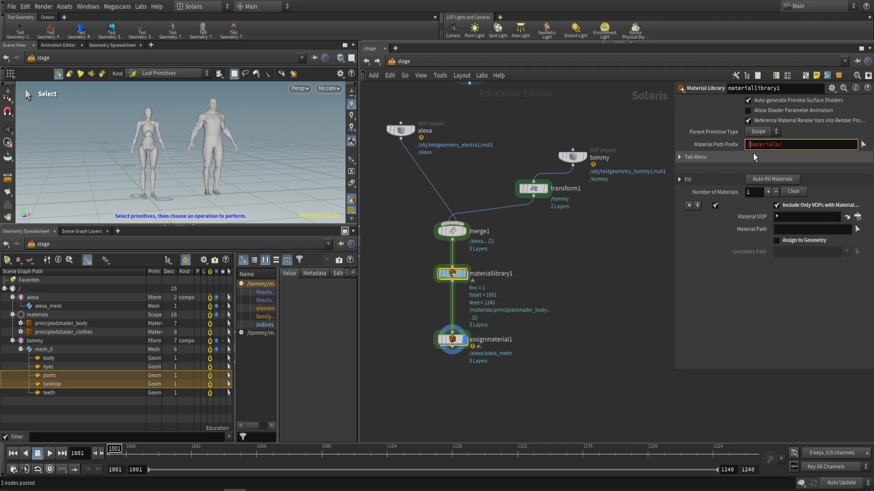
type("tommy/")
key("Return")
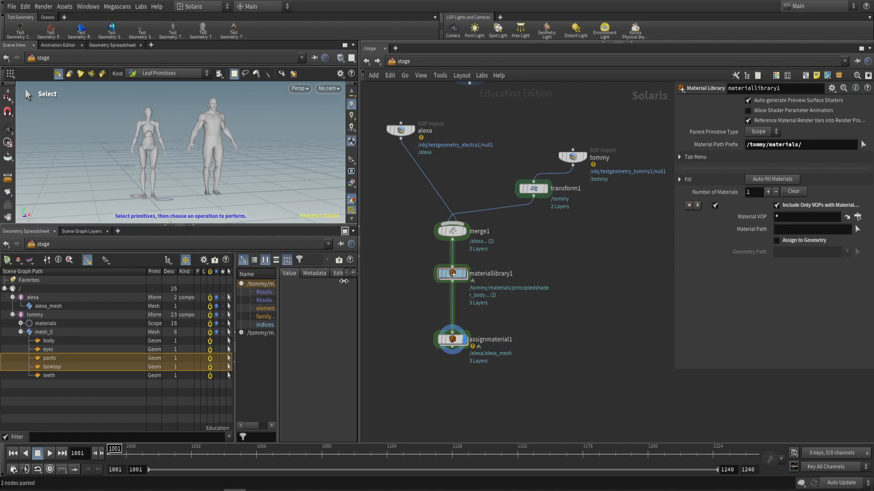
- Examine the tommy branch of the scene graph at each node from the tommy import through to materiallibrary1
left_click(20, 324)
left_click(21, 324)
left_click(21, 333)
left_click(20, 333)
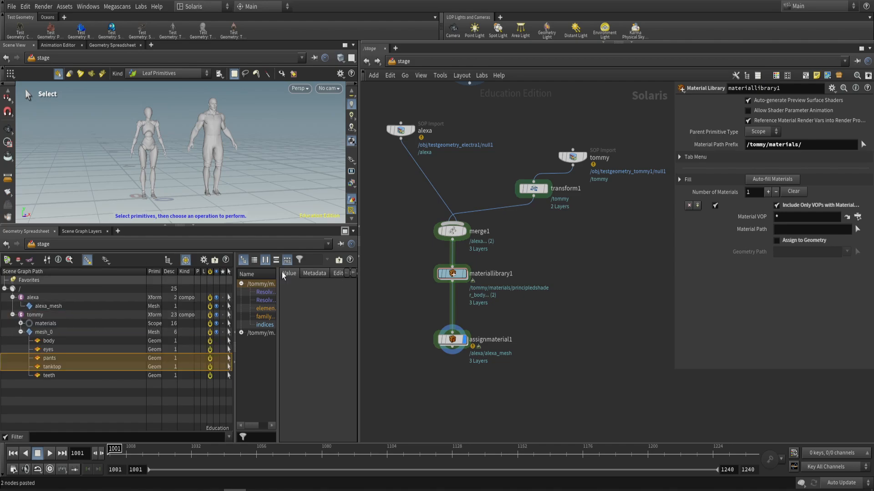
left_click(534, 188)
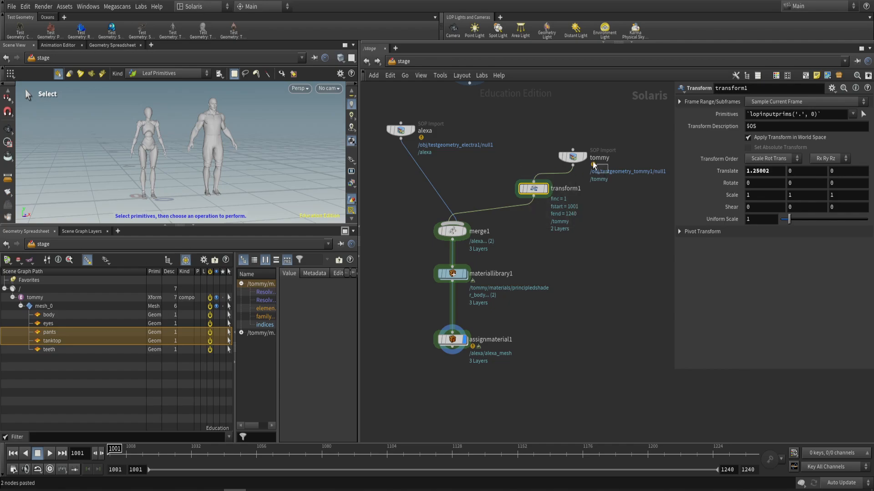
left_click(572, 156)
left_click(533, 188)
left_click(451, 230)
left_click(452, 273)
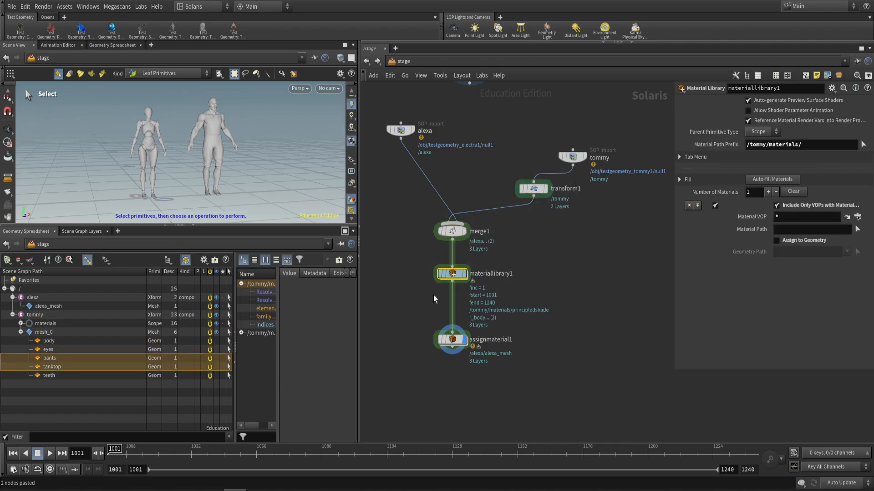
- Compare the material paths in assignmaterial1 with the shaders from materiallibrary1 and inspect both characters in the viewport
mouse_move(397, 311)
left_mouse_down()
mouse_move(577, 368)
mouse_move(394, 309)
left_mouse_up()
left_click_drag(394, 312, 566, 385)
left_click(577, 351)
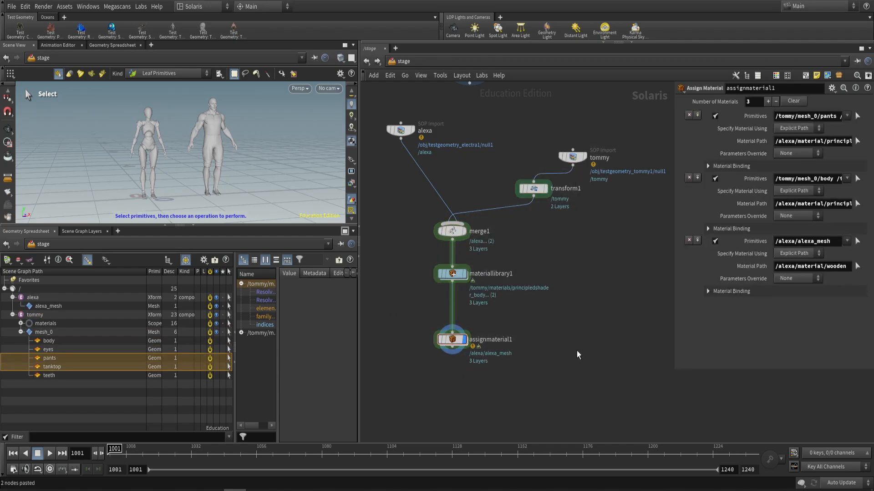
left_click(452, 273)
left_click_drag(550, 297, 474, 346)
left_click_drag(474, 346, 437, 360)
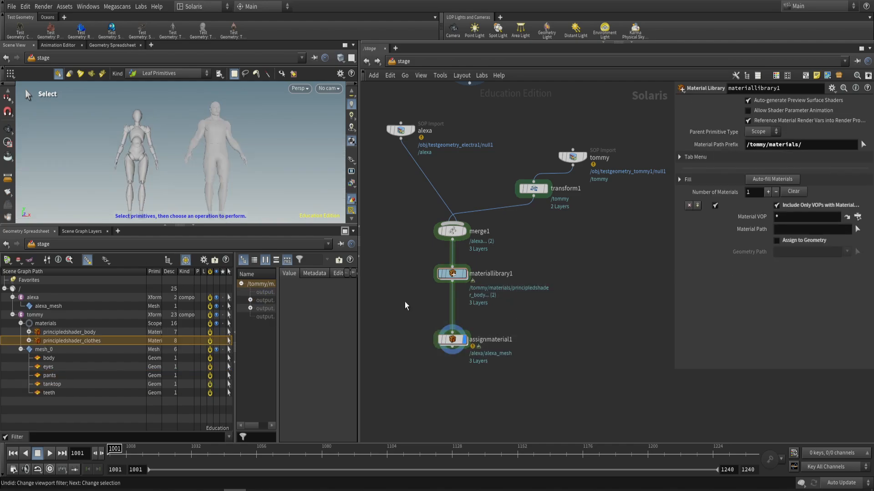
mouse_move(185, 141)
left_mouse_down("alt")
mouse_move(245, 157)
mouse_move(193, 150)
left_mouse_up("alt")
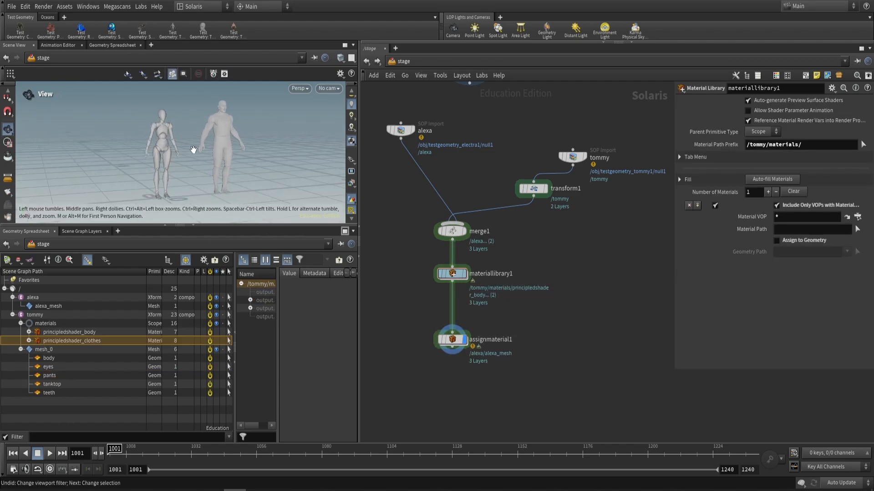
right_click_drag(194, 149, 188, 159)
key("s")
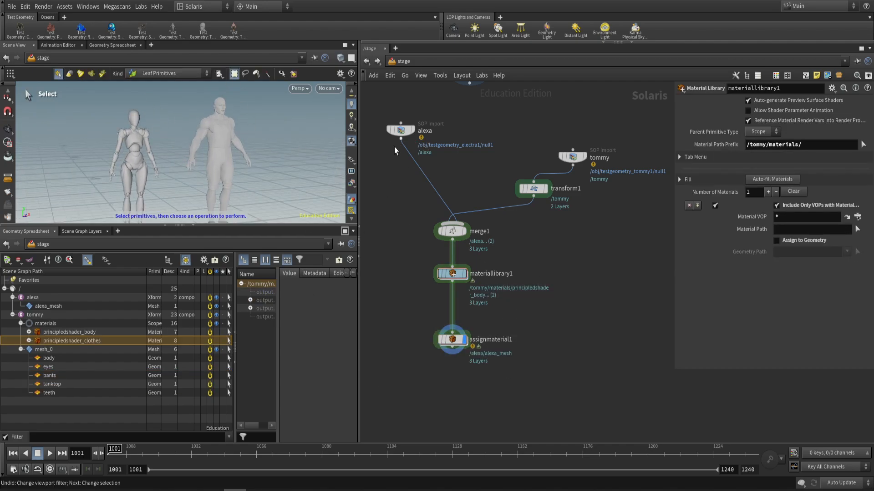
- Connect the materia node to merge1 and delete the materiallibrary1 node
middle_click_drag(470, 132, 466, 160)
left_click(462, 105)
left_click_drag(461, 105, 484, 104)
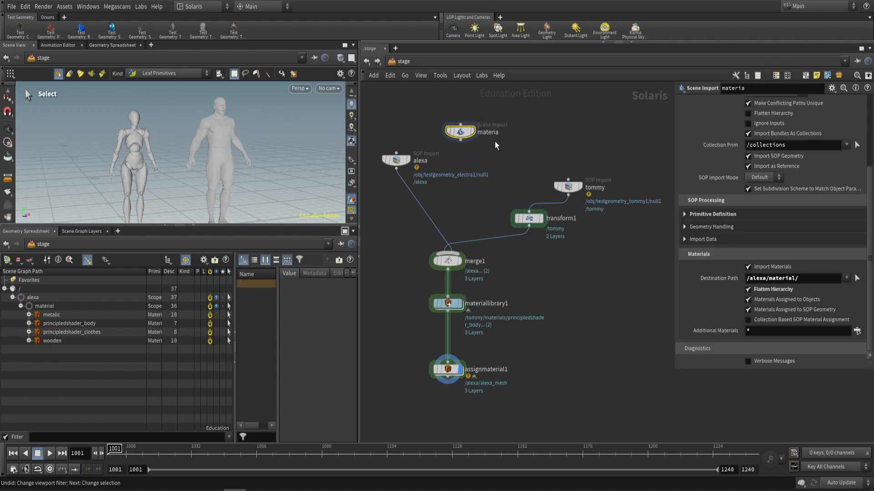
left_click_drag(461, 140, 449, 254)
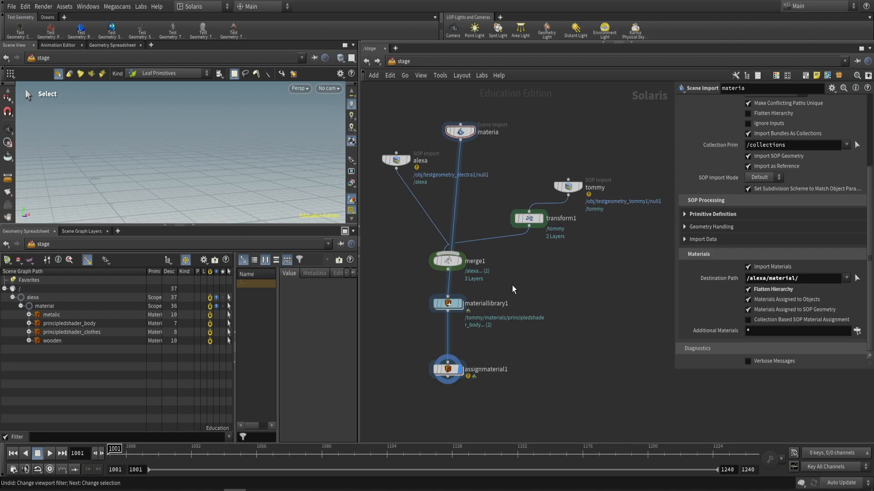
key("ctrl+z")
left_click_drag(461, 136, 449, 253)
left_click_drag(508, 285, 411, 319)
key("Delete")
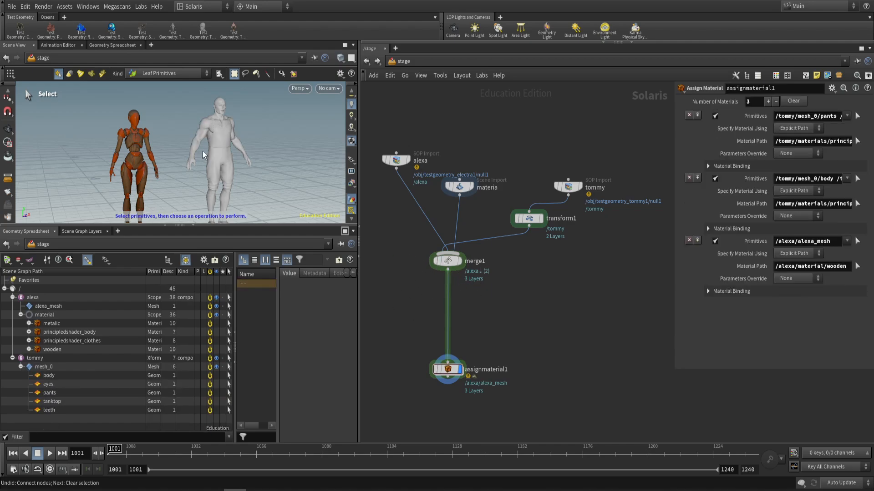
- Add a Grid node beside the imports and connect it to merge1
right_click_drag(203, 151, 182, 153, "alt")
left_click_drag(182, 152, 205, 152, "alt")
middle_click_drag(435, 345, 426, 306)
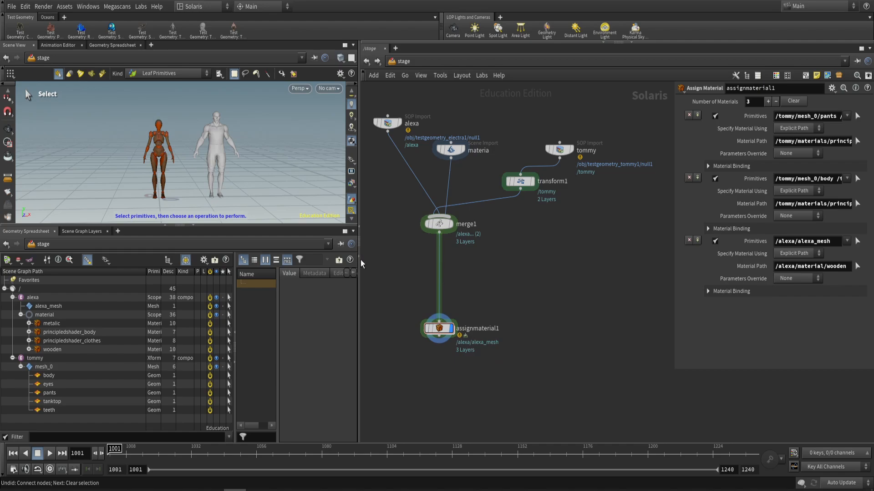
right_click_drag(224, 159, 212, 146, "alt")
mouse_move(213, 146)
left_mouse_down("alt")
mouse_move(214, 113)
mouse_move(212, 150)
left_mouse_up("alt")
middle_click_drag(477, 292, 470, 261)
key("Tab")
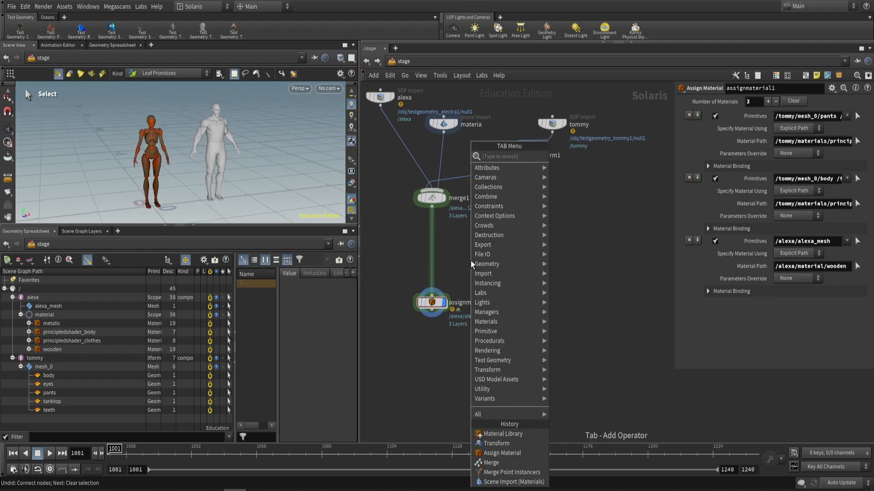
type("gr")
left_click(573, 157)
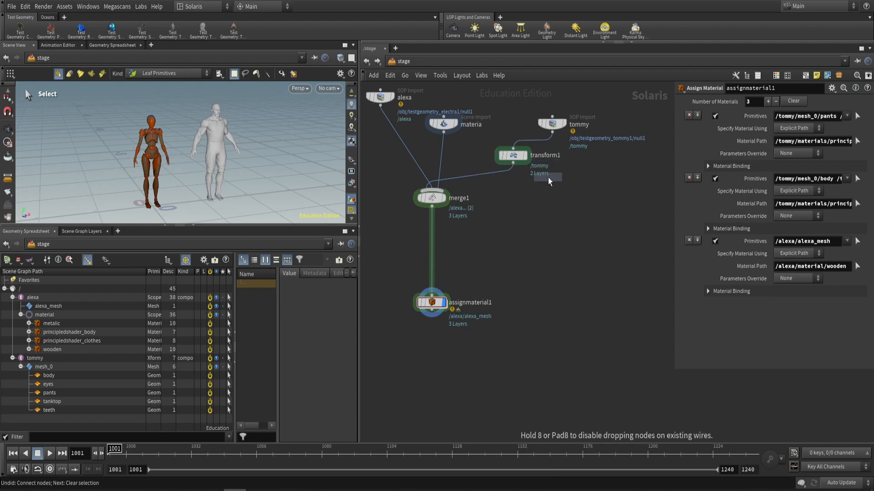
left_click_drag(522, 239, 433, 190)
- Insert a Material Library node on the wire between merge1 and assignmaterial1 and go inside it
key("space")
right_click_drag(210, 147, 238, 156)
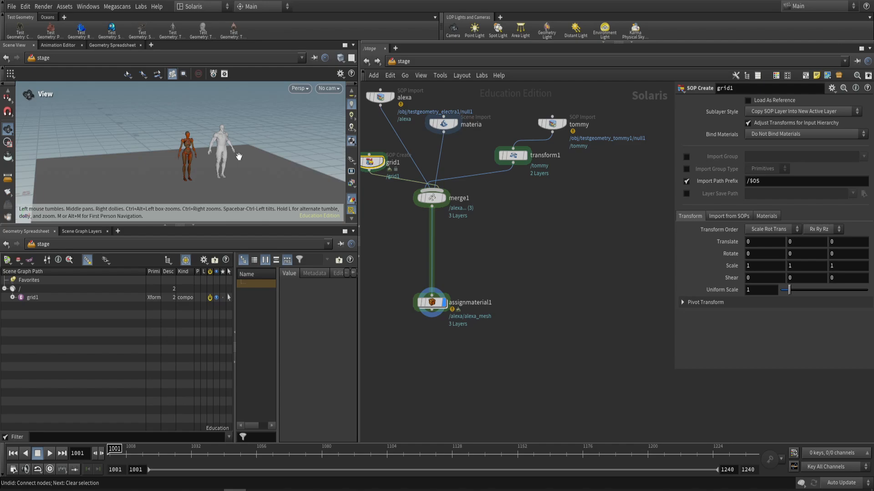
left_click_drag(238, 156, 203, 125)
right_click_drag(203, 125, 219, 137)
key("Tab")
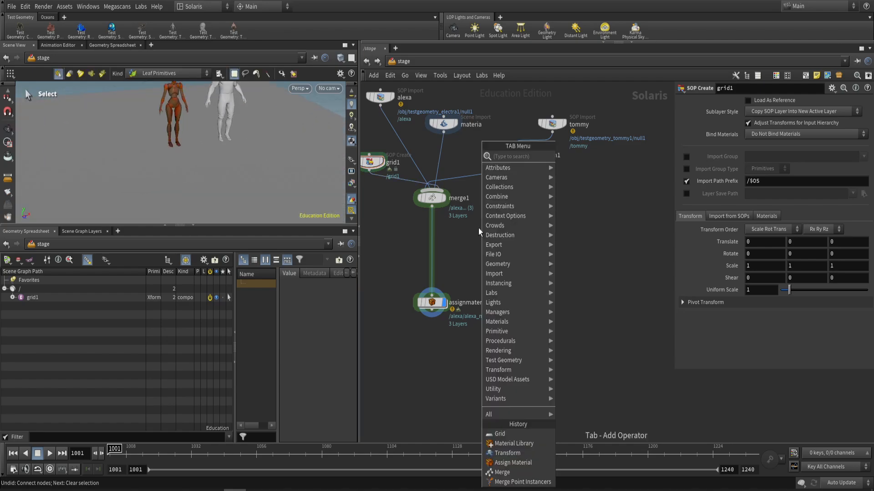
type("mater")
left_click(585, 156)
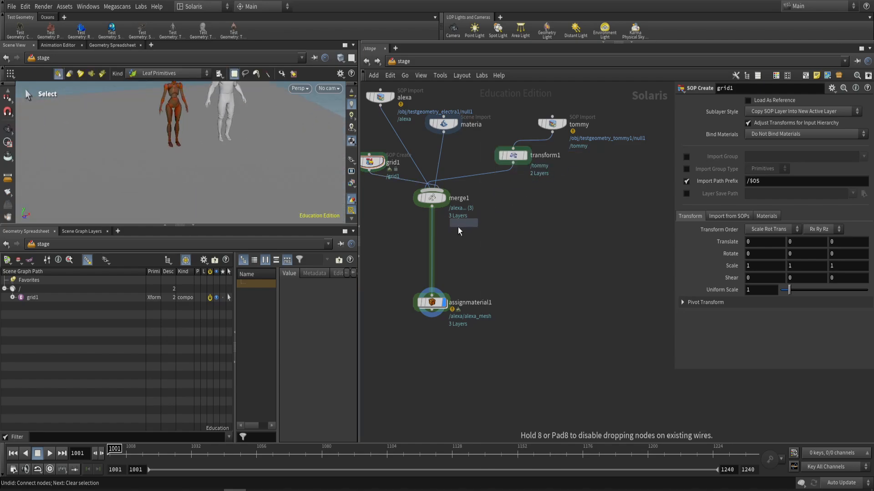
left_click(432, 257)
double_click(433, 257)
- Add a Karma Material Builder in the material library and select the mtlxstandard_surface node inside it
key("Tab")
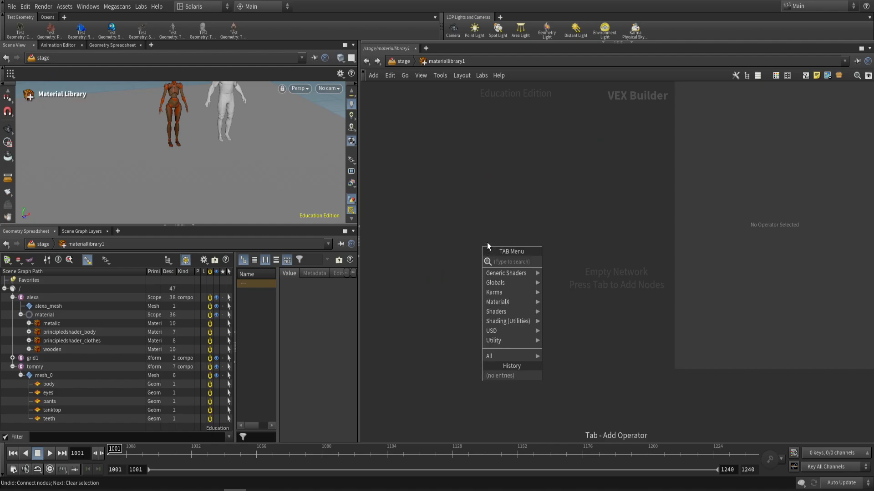
type("ka")
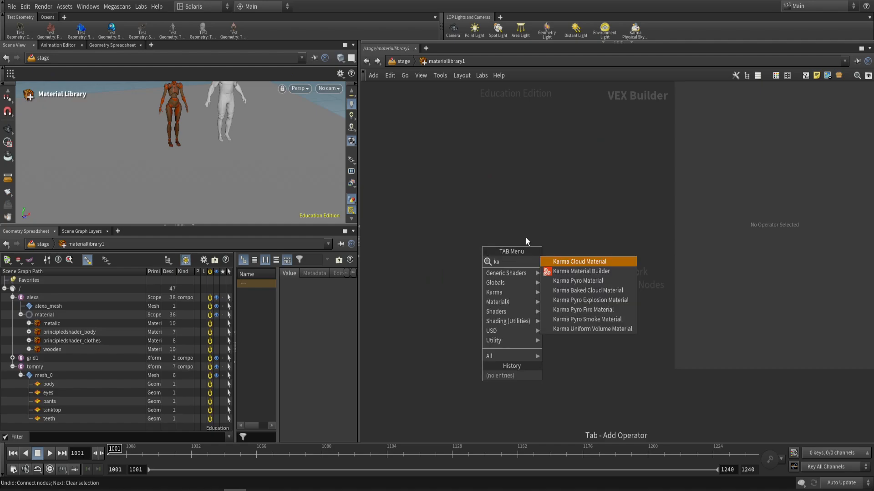
left_click(581, 271)
left_click(469, 239)
middle_click_drag(521, 237, 390, 269)
left_click_drag(514, 146, 510, 163)
left_click_drag(576, 120, 565, 119)
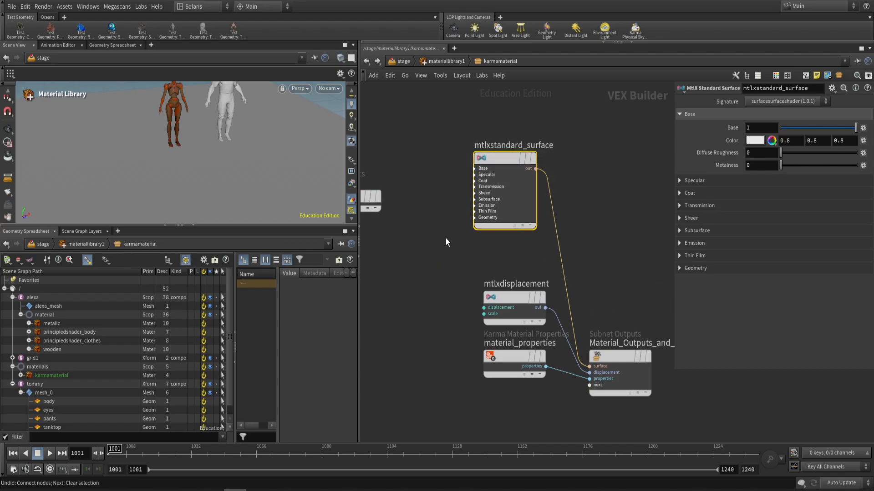
- Set the base color of mtlxstandard_surface to a near-black gray of 0.0125 in all three channels
left_click(754, 140)
left_click(760, 121)
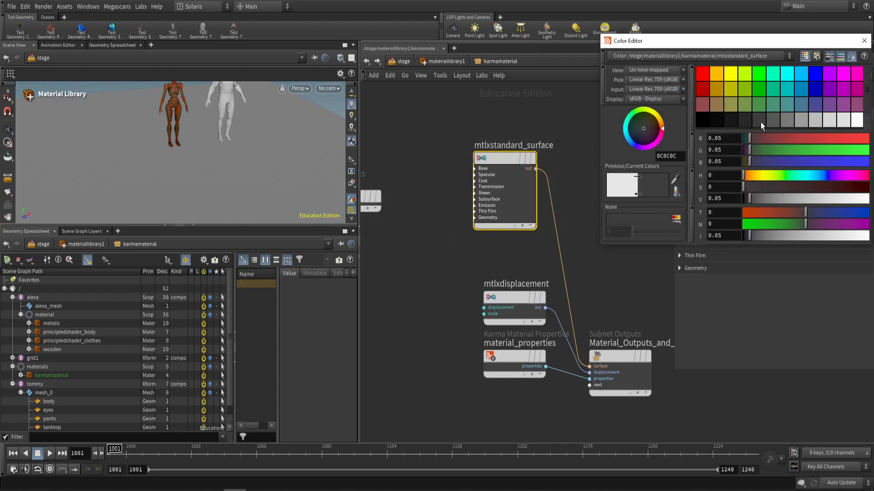
left_click(746, 120)
left_click(755, 121)
left_click(730, 120)
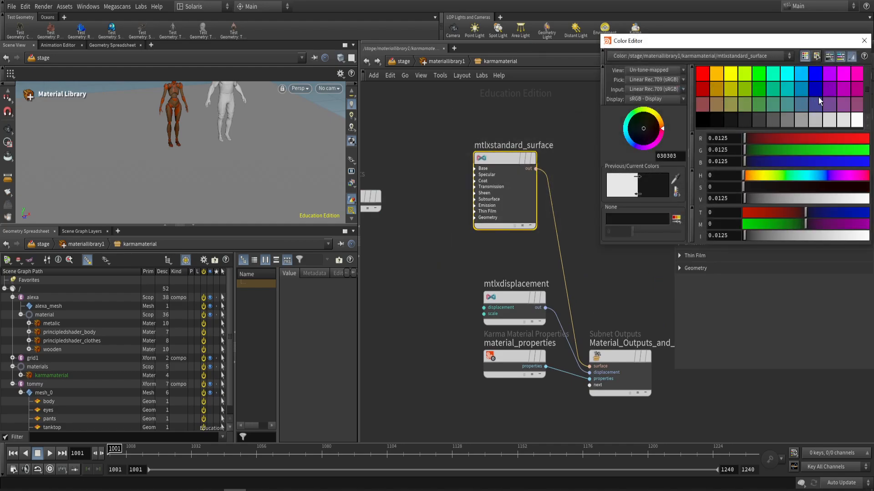
left_click(864, 41)
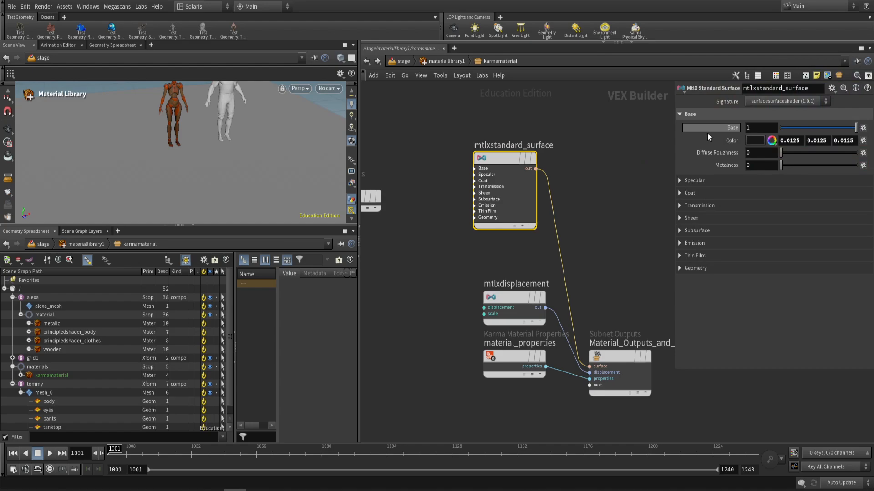
- Set both the specular roughness and the diffuse roughness of mtlxstandard_surface to 1
left_click(679, 181)
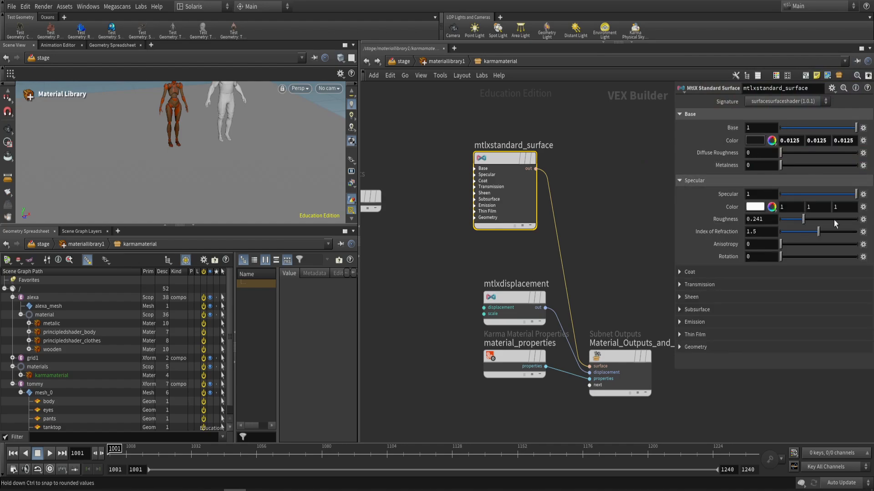
left_click_drag(858, 220, 861, 220)
left_click_drag(795, 155, 860, 154)
left_click(567, 149)
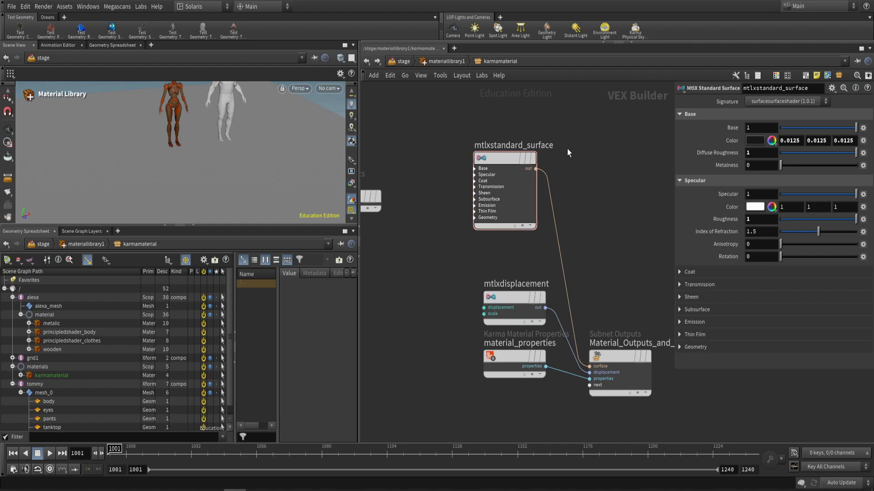
- Rename the karmamaterial subnetwork in the material library as grid and return to the stage level
left_click(435, 62)
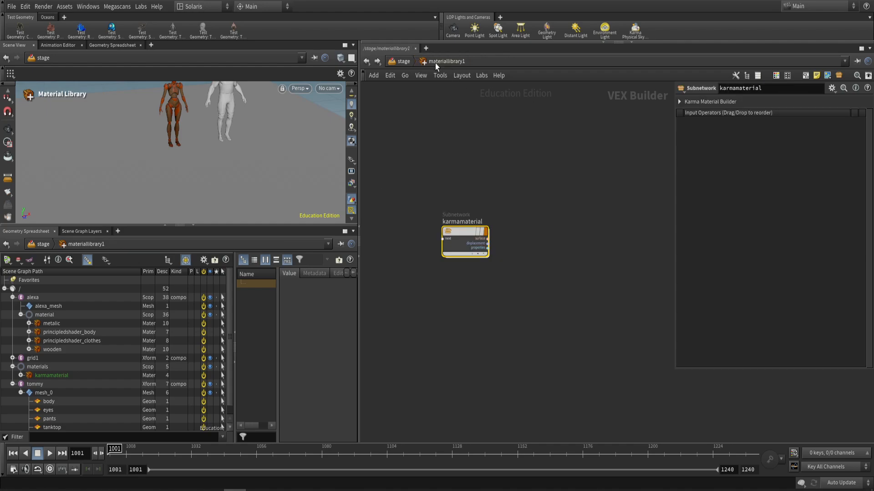
double_click(467, 222)
type("gr")
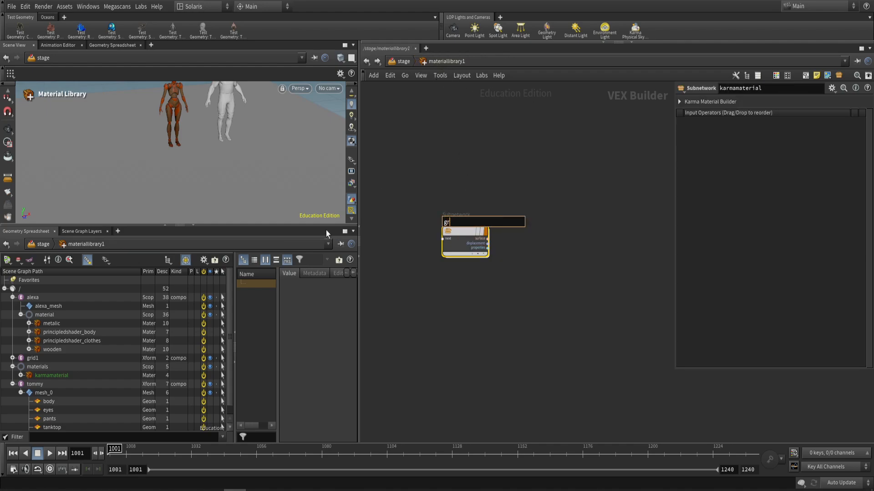
type("id")
key("Return")
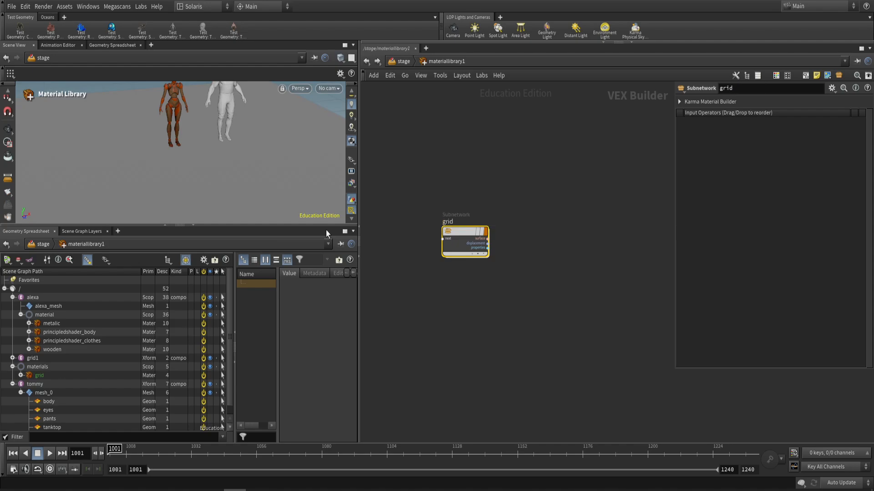
key("u")
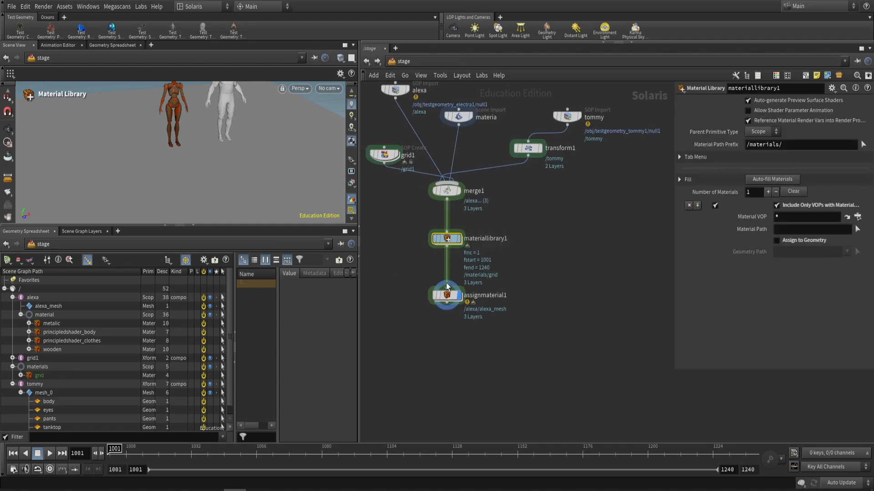
- Add another material entry to assignmaterial1 that assigns /materials/grid to the primitive /grid1/mesh_0
left_click(447, 296)
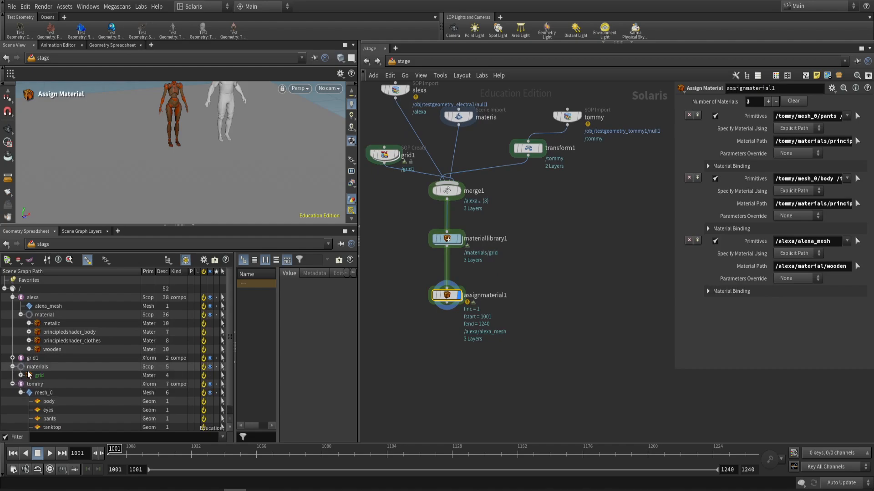
left_click(697, 115)
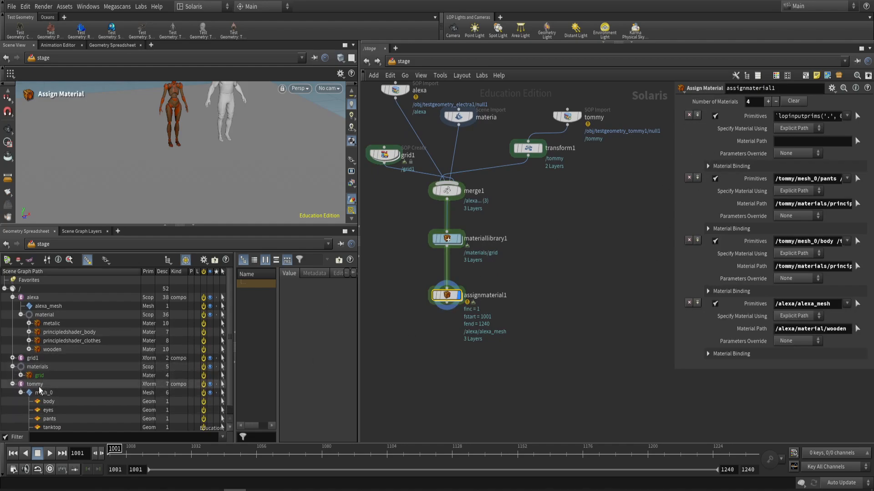
left_click(12, 297)
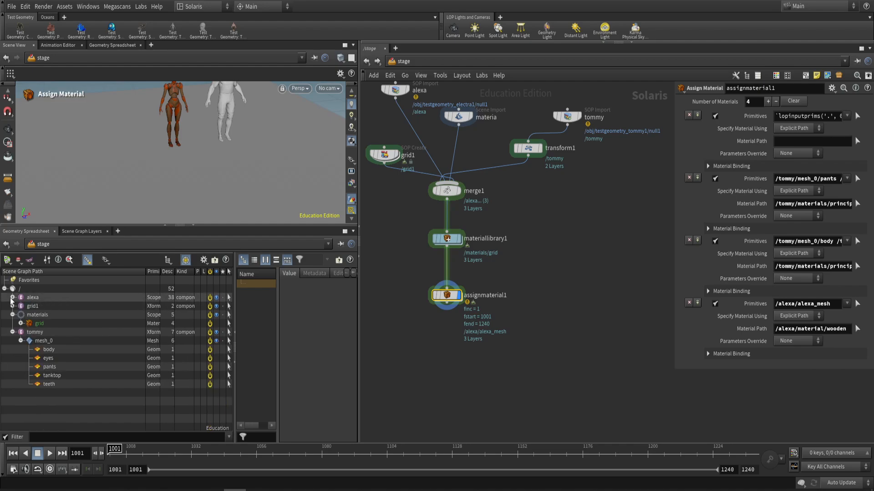
left_click(13, 333)
left_click(13, 305)
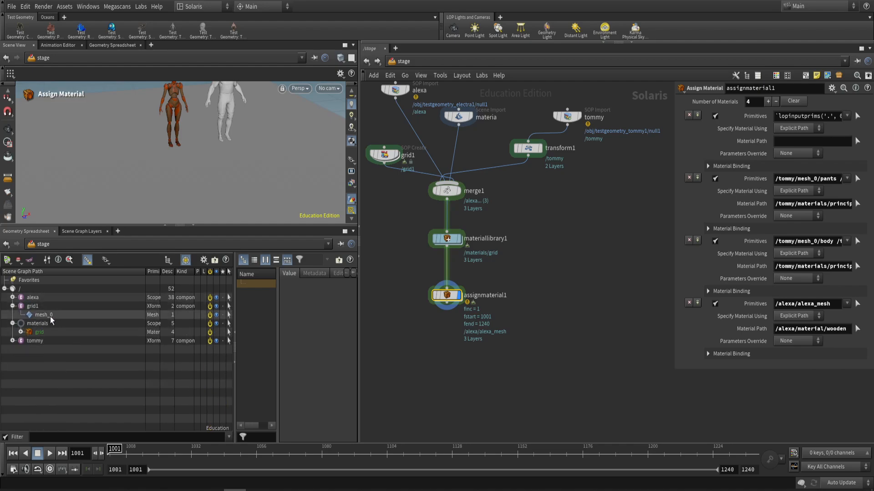
left_click_drag(50, 317, 738, 200)
left_click_drag(810, 119, 808, 117)
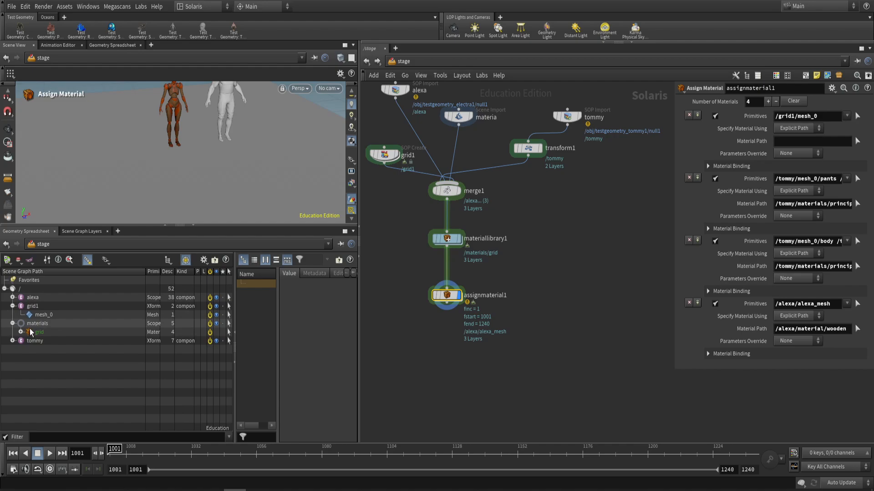
left_click_drag(33, 332, 813, 141)
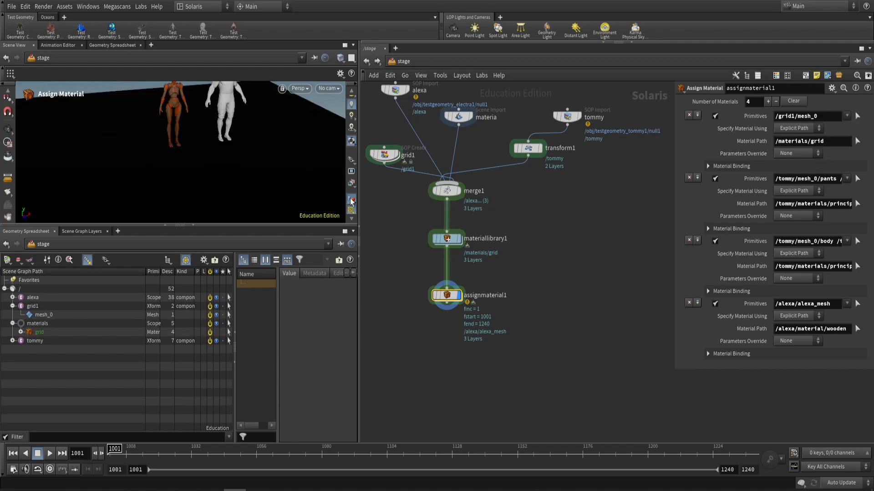
- Set the material paths of tommy's body and pants entries to alexa's principledshader_body and principledshader_clothes respectively
scroll(272, 167, "down", 5)
left_click_drag(266, 162, 251, 143, "alt")
right_click_drag(251, 142, 168, 152)
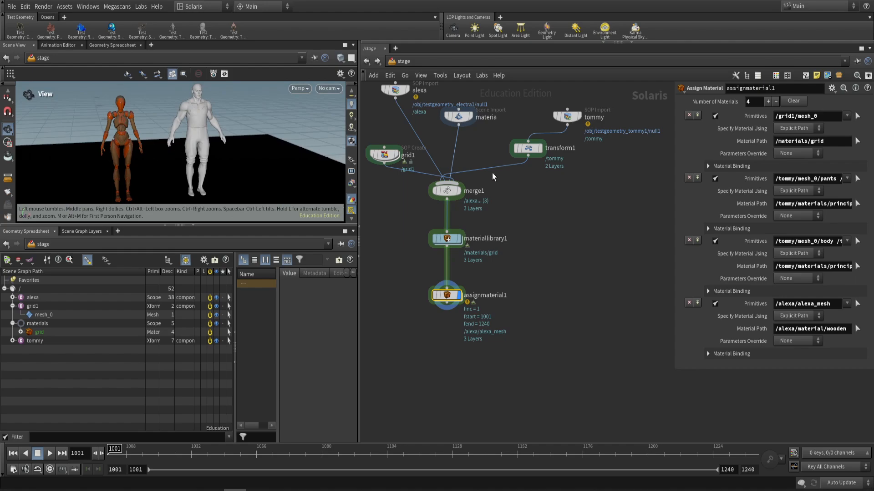
left_click(13, 298)
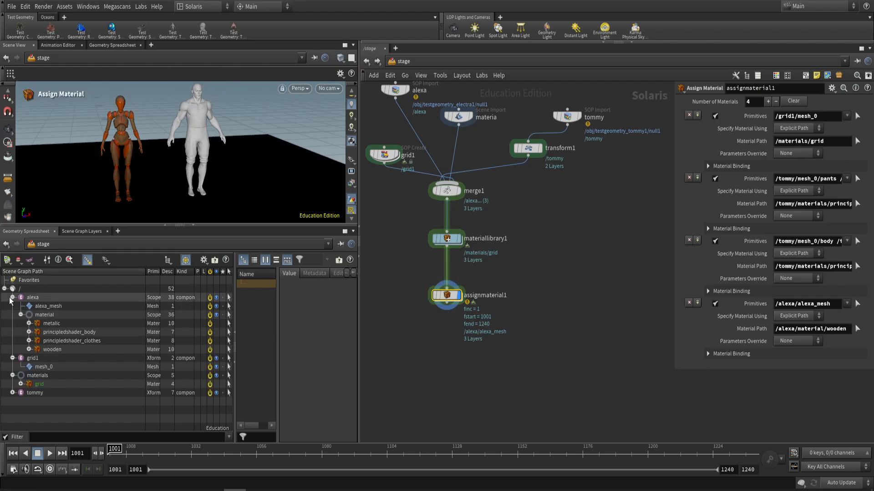
left_click(61, 333)
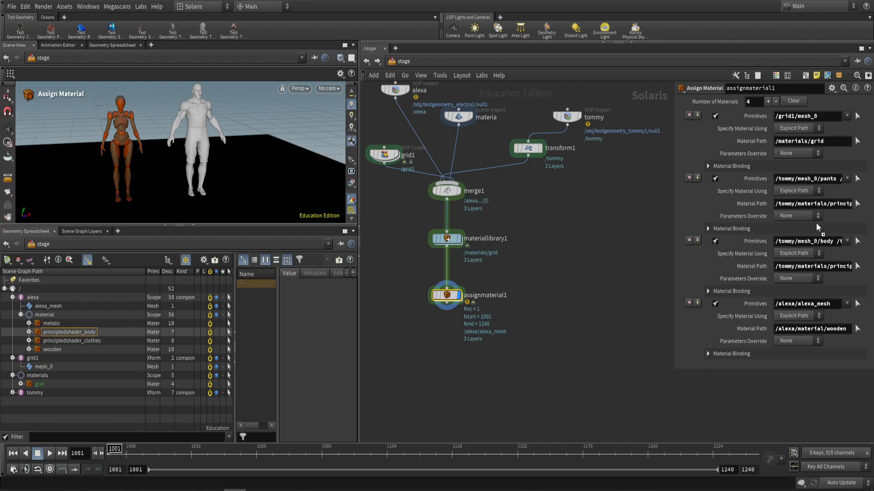
left_click_drag(814, 265, 814, 266)
left_click(64, 341)
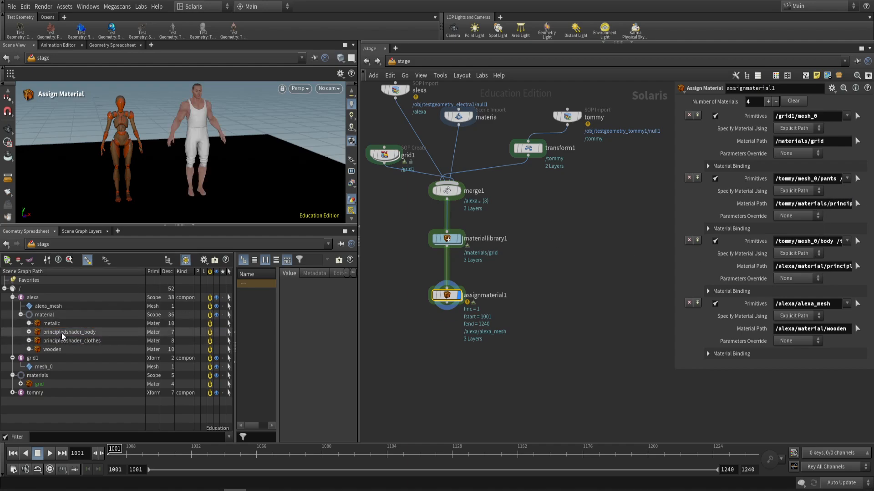
left_click_drag(64, 342, 812, 204)
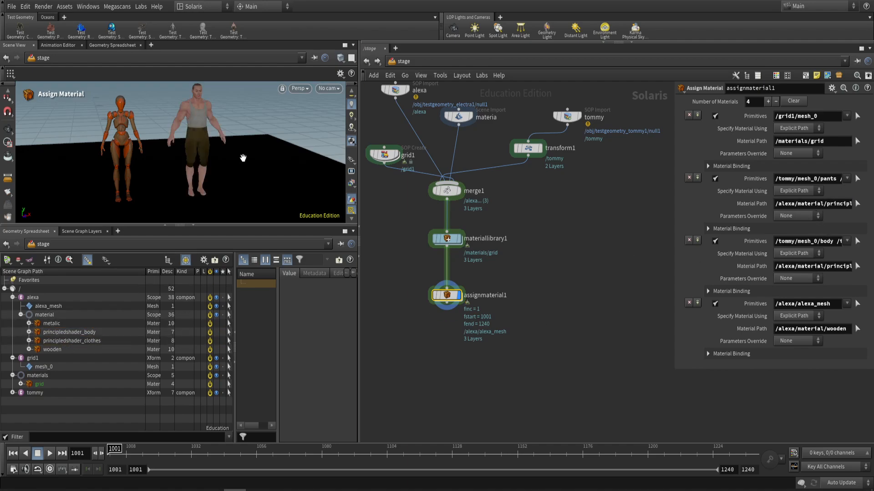
- Enlarge the scene view, frame both characters closely and switch the viewport renderer to Karma CPU
key("Escape")
left_click_drag(239, 157, 235, 155)
right_click_drag(230, 149, 193, 139)
left_click_drag(193, 139, 202, 144)
right_click_drag(202, 144, 276, 193)
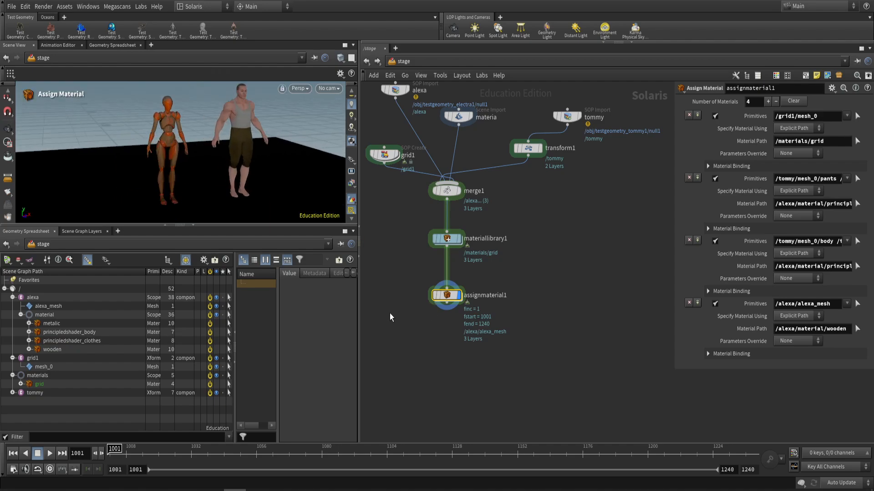
left_click_drag(271, 225, 184, 200)
right_click_drag(185, 199, 272, 152, "alt")
left_click(299, 88)
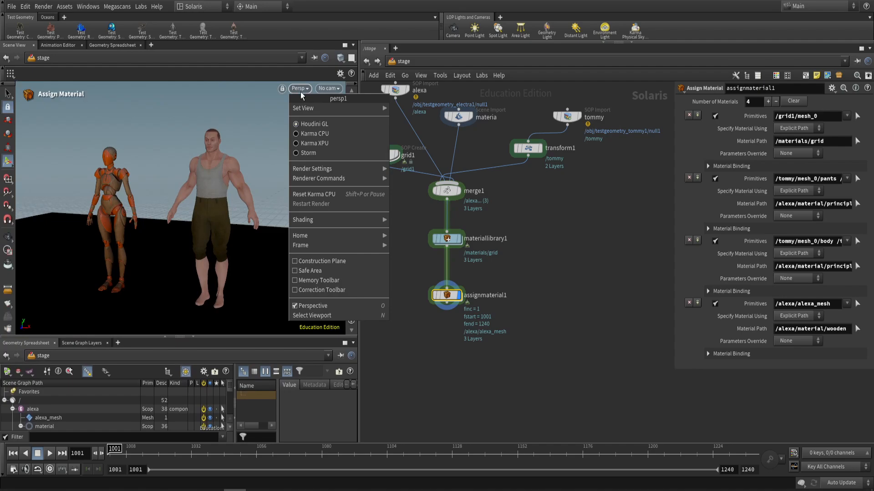
left_click(309, 134)
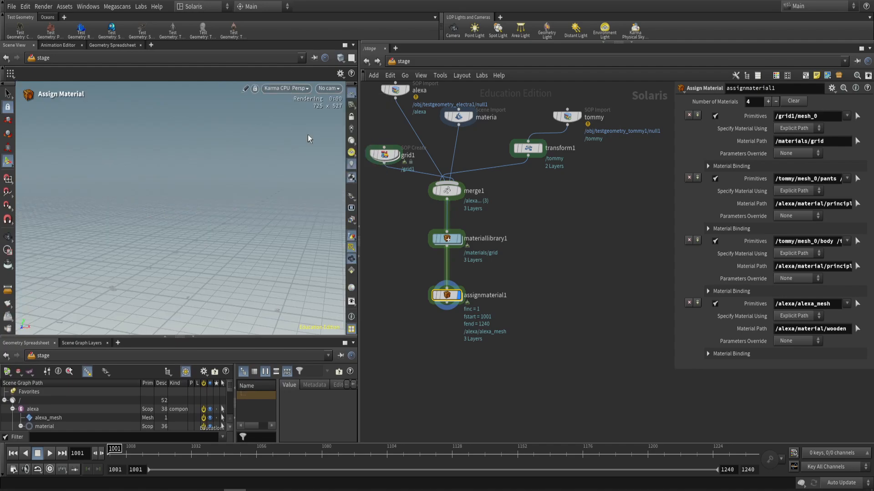